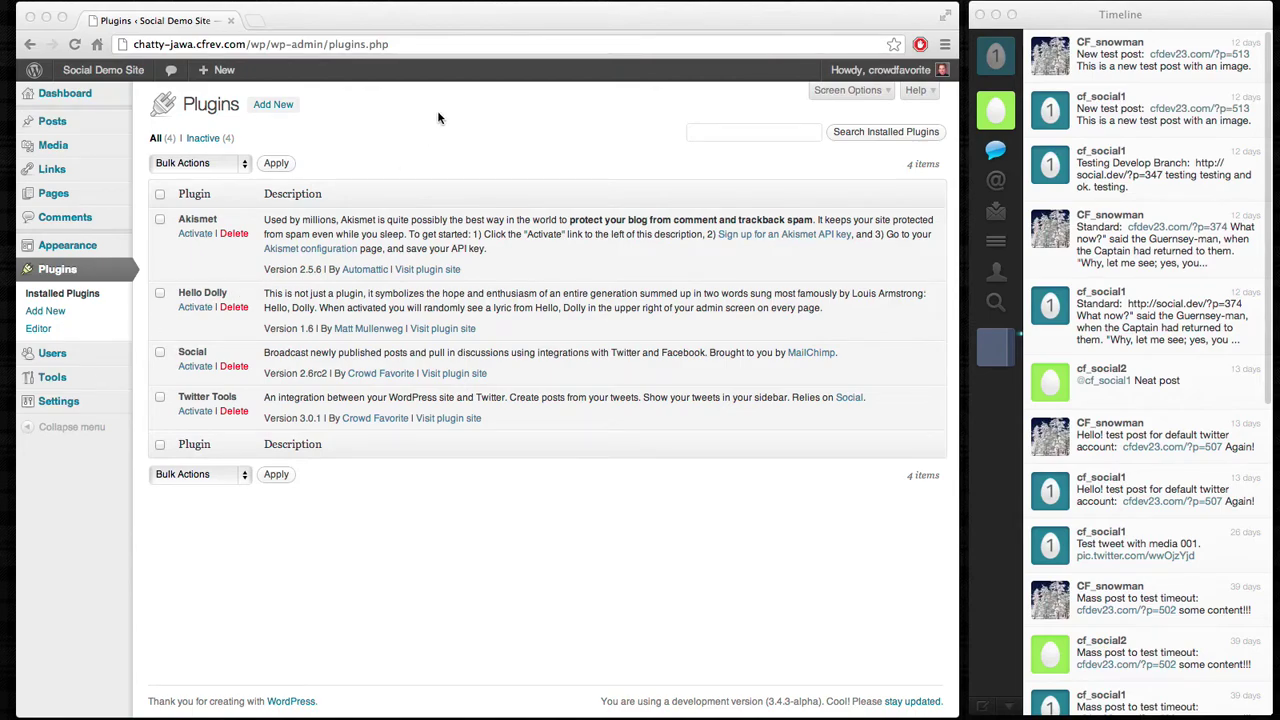
# Activate the Social plugin, follow its notice to add an account, and start signing in with Twitter
pyautogui.click(437, 118)
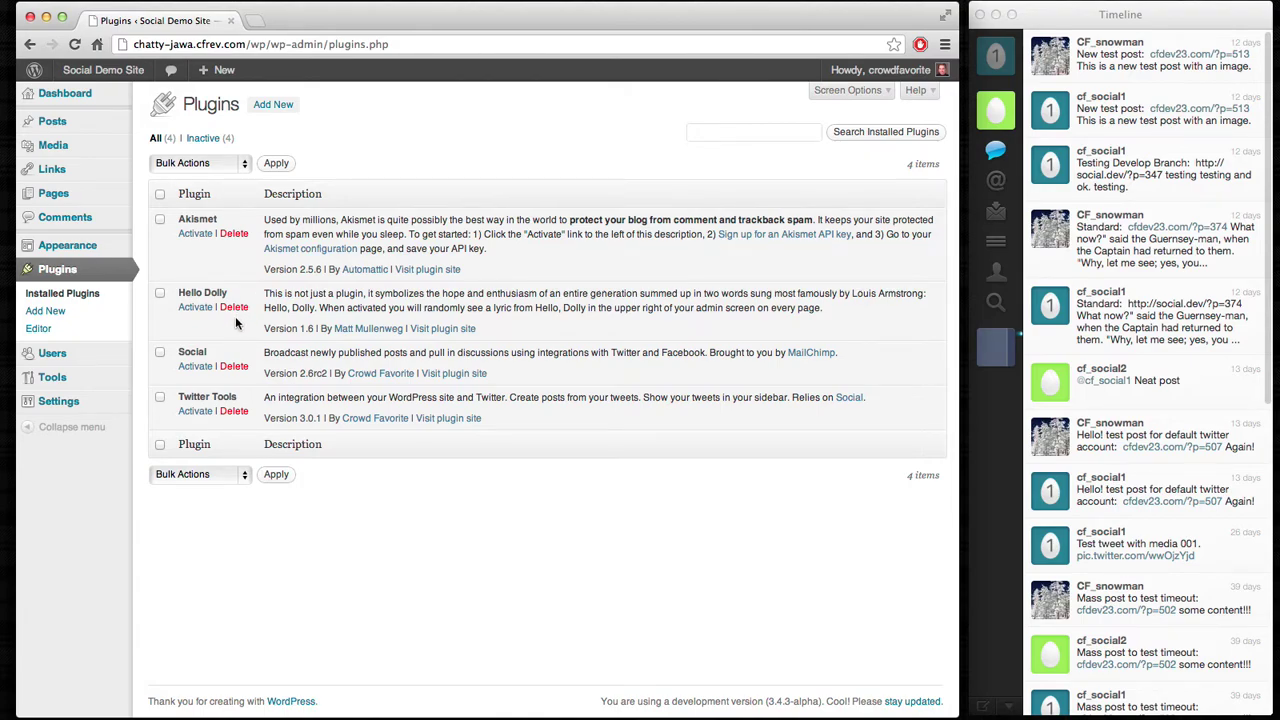
pyautogui.click(203, 368)
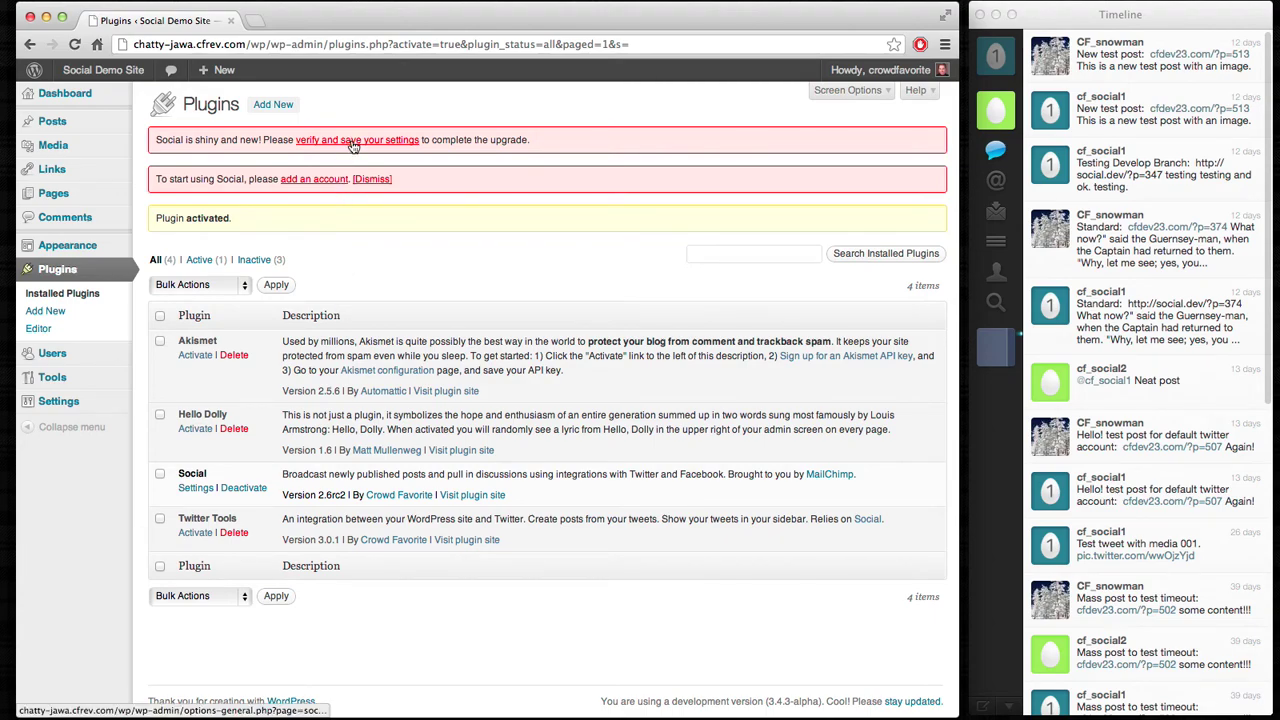
pyautogui.click(330, 179)
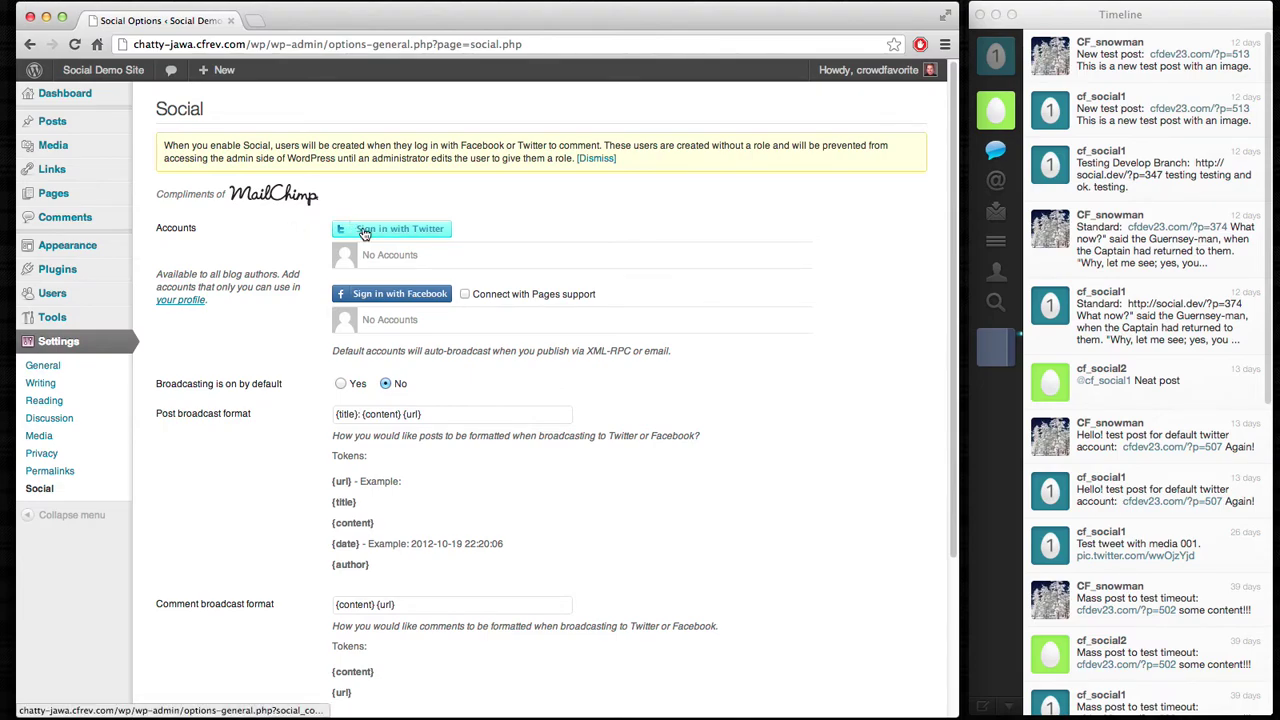
pyautogui.click(365, 231)
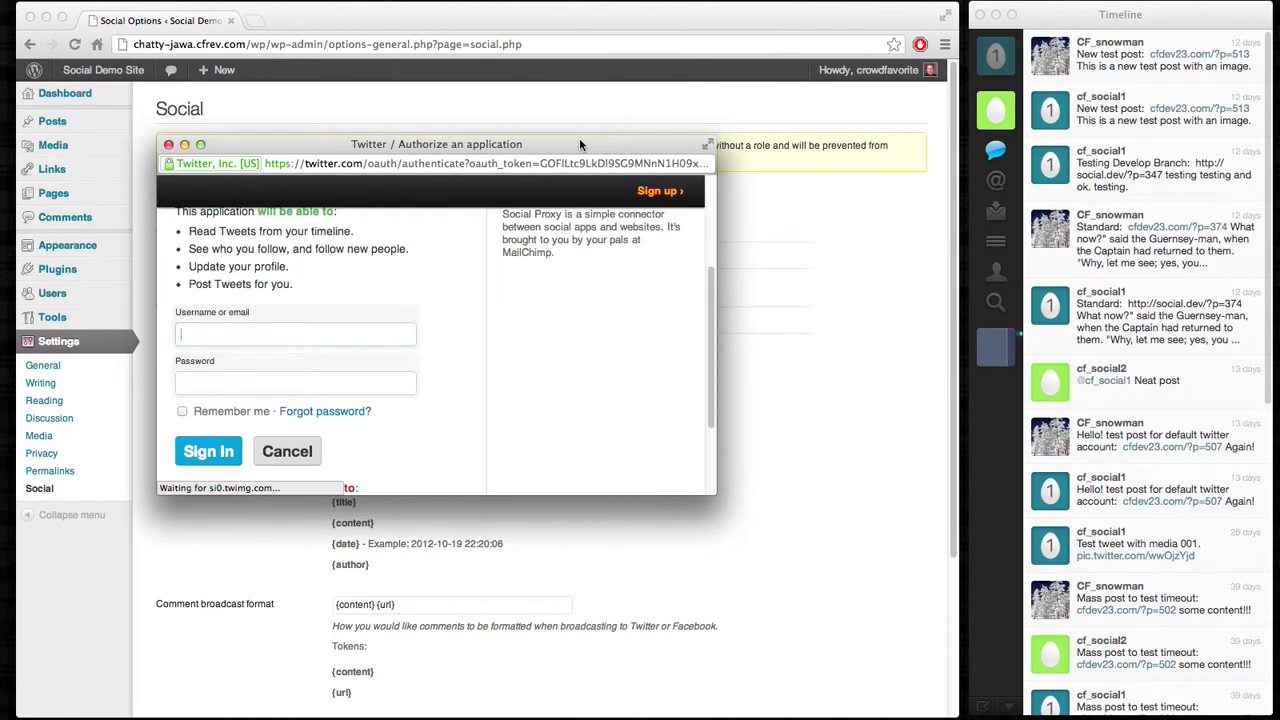
# Try to sign in to Twitter as cf_social1 with the account password to authorize Social Proxy by Mailchimp
pyautogui.write('c')
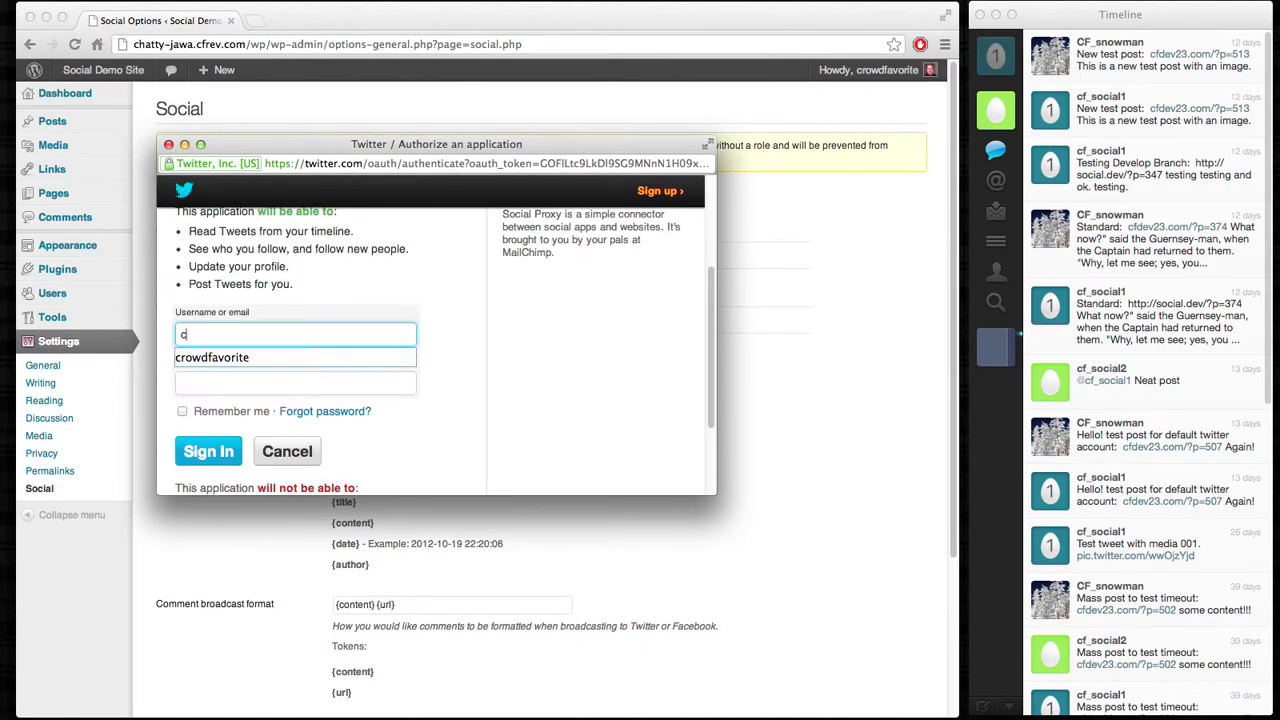
pyautogui.write('f_social1')
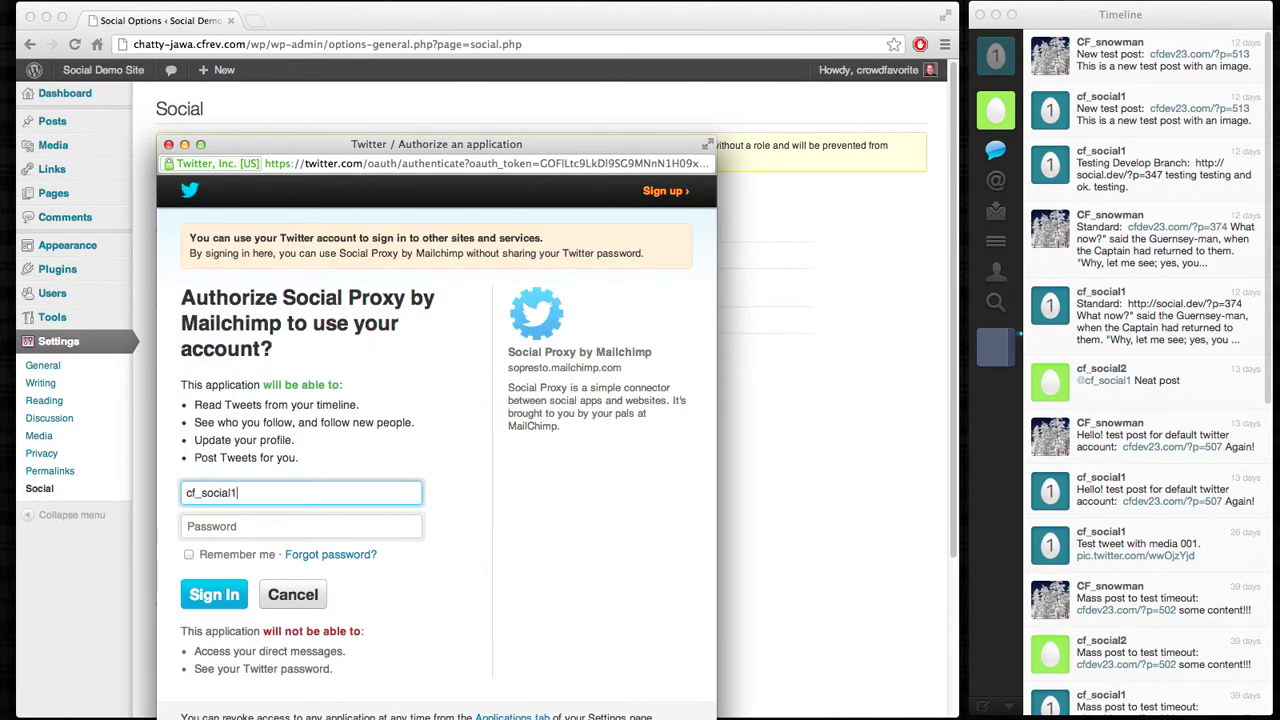
pyautogui.press('Tab')
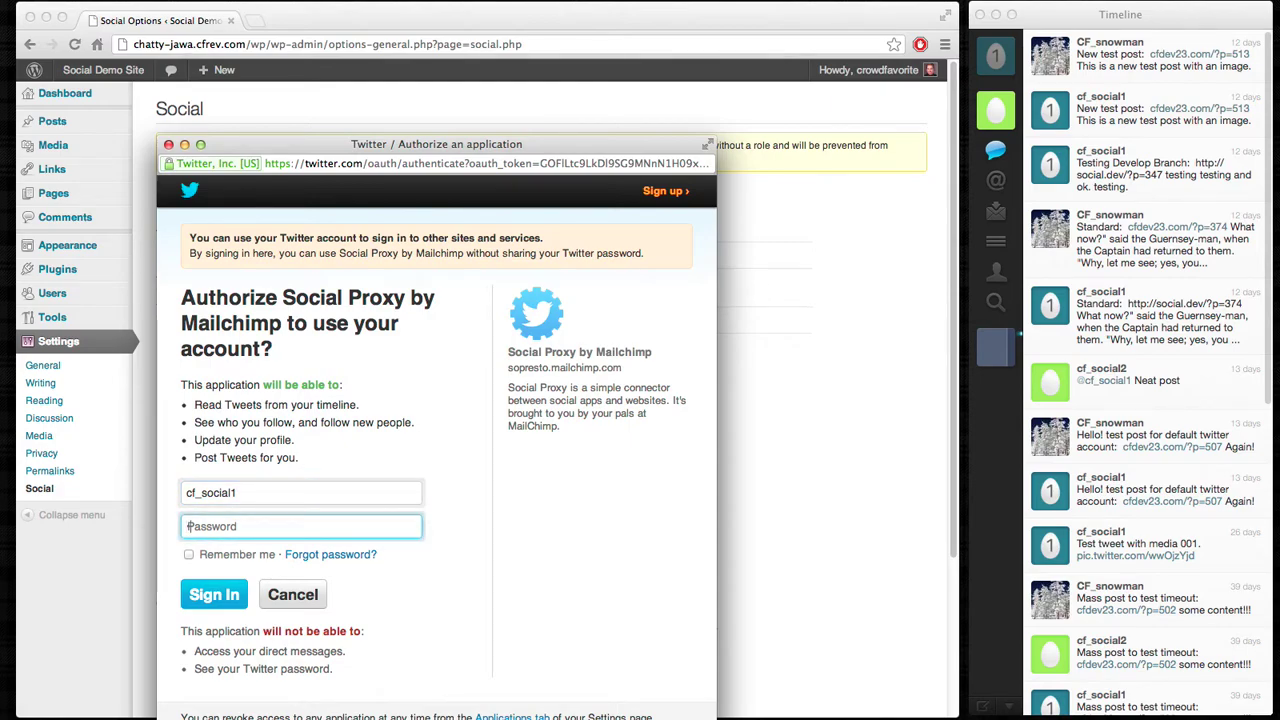
pyautogui.write('******')
pyautogui.click(214, 594)
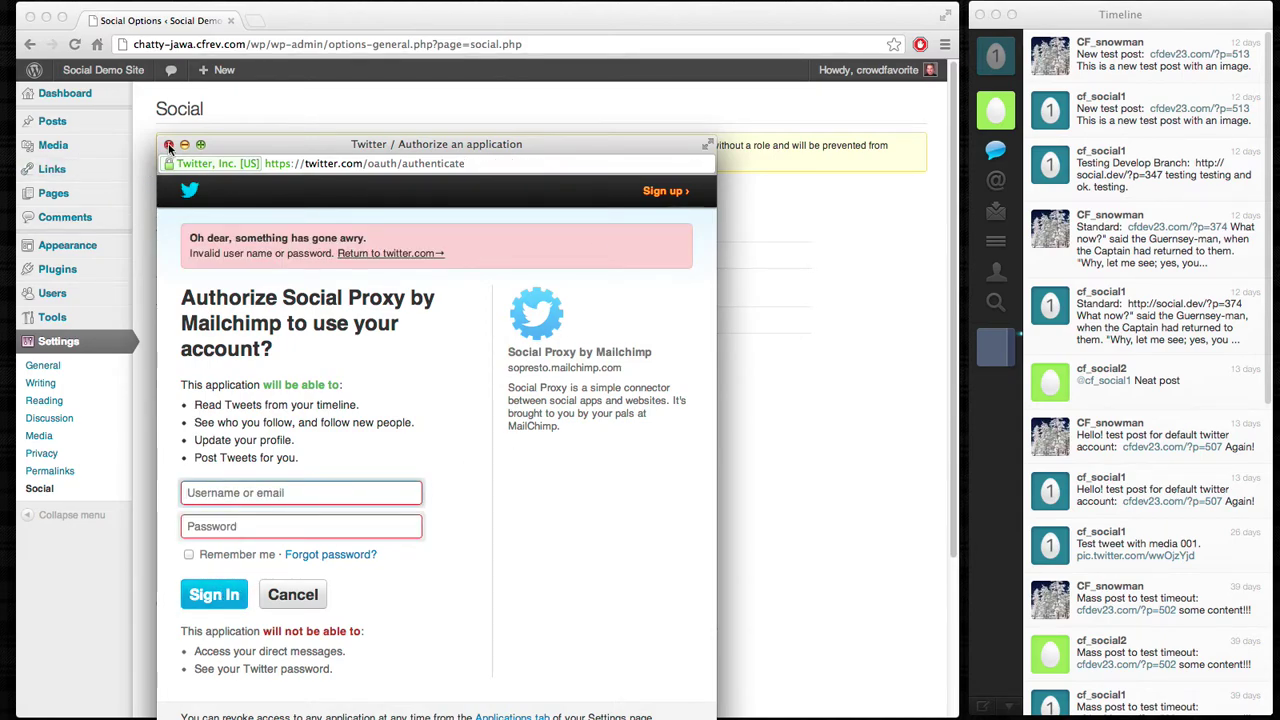
# Authorize Social Proxy by Mailchimp by entering the username cf_social1 again and the account password, and sign in
pyautogui.write('cf_soc')
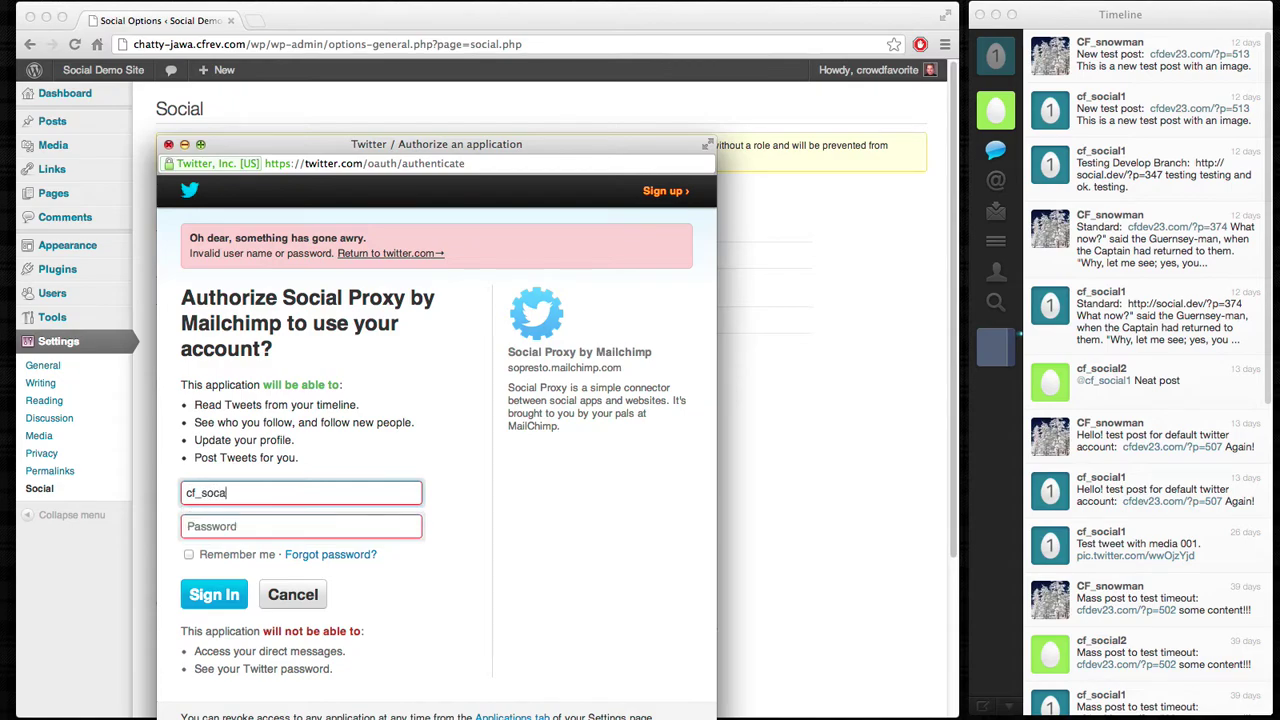
pyautogui.write('i')
pyautogui.press('Down')
pyautogui.press('Return')
pyautogui.press('Tab')
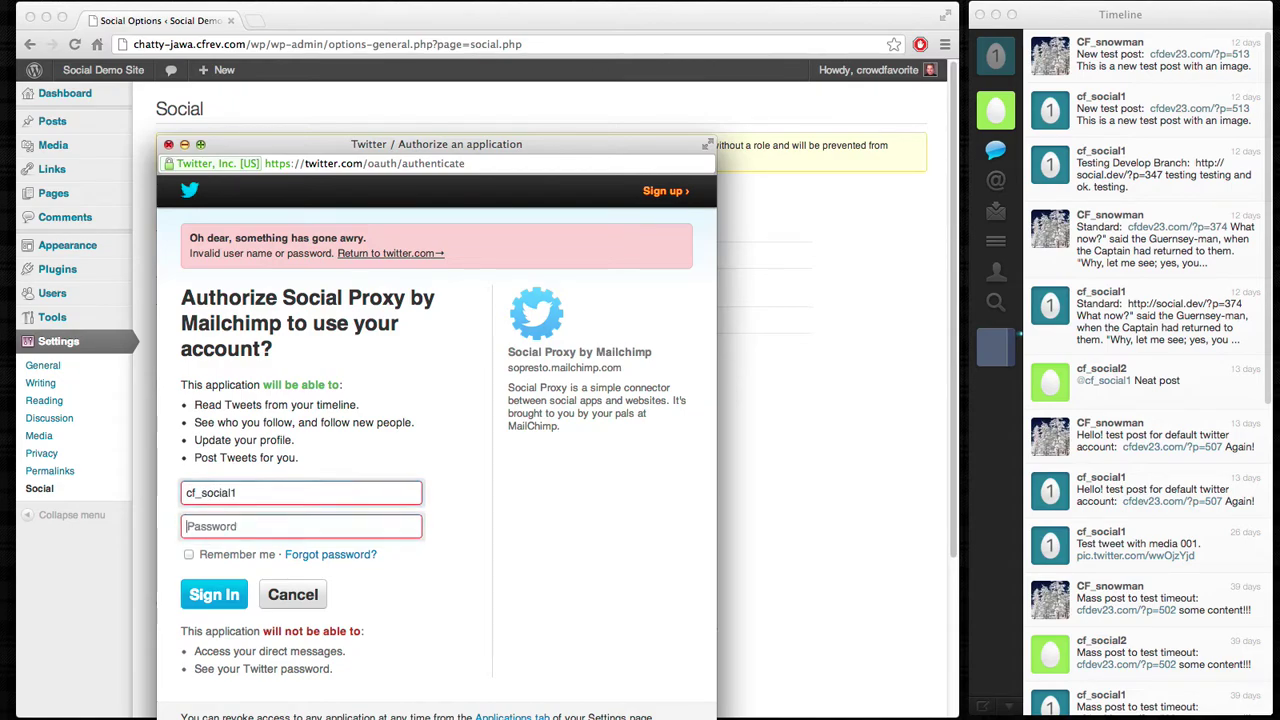
pyautogui.write('********')
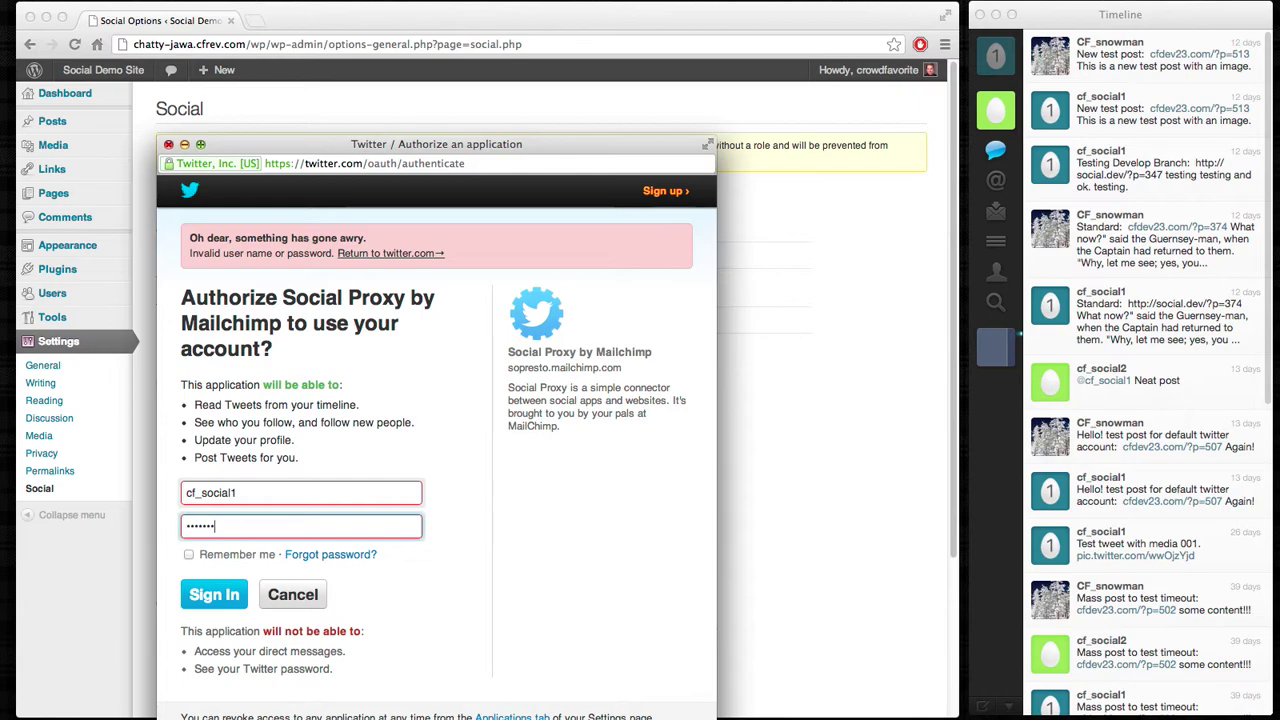
pyautogui.press('Return')
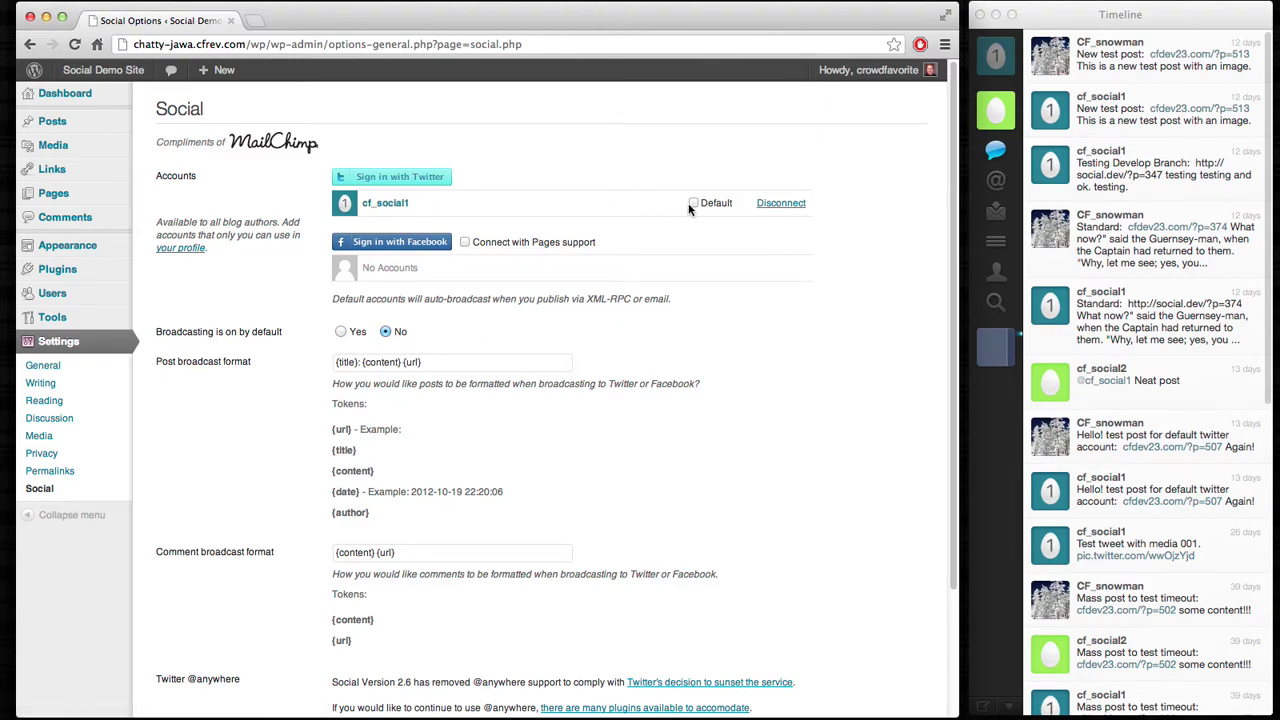
# Make the cf_social1 Twitter account a default broadcasting account and save the Social settings
pyautogui.click(716, 205)
pyautogui.scroll(-3, 259, 398)
pyautogui.click(195, 636)
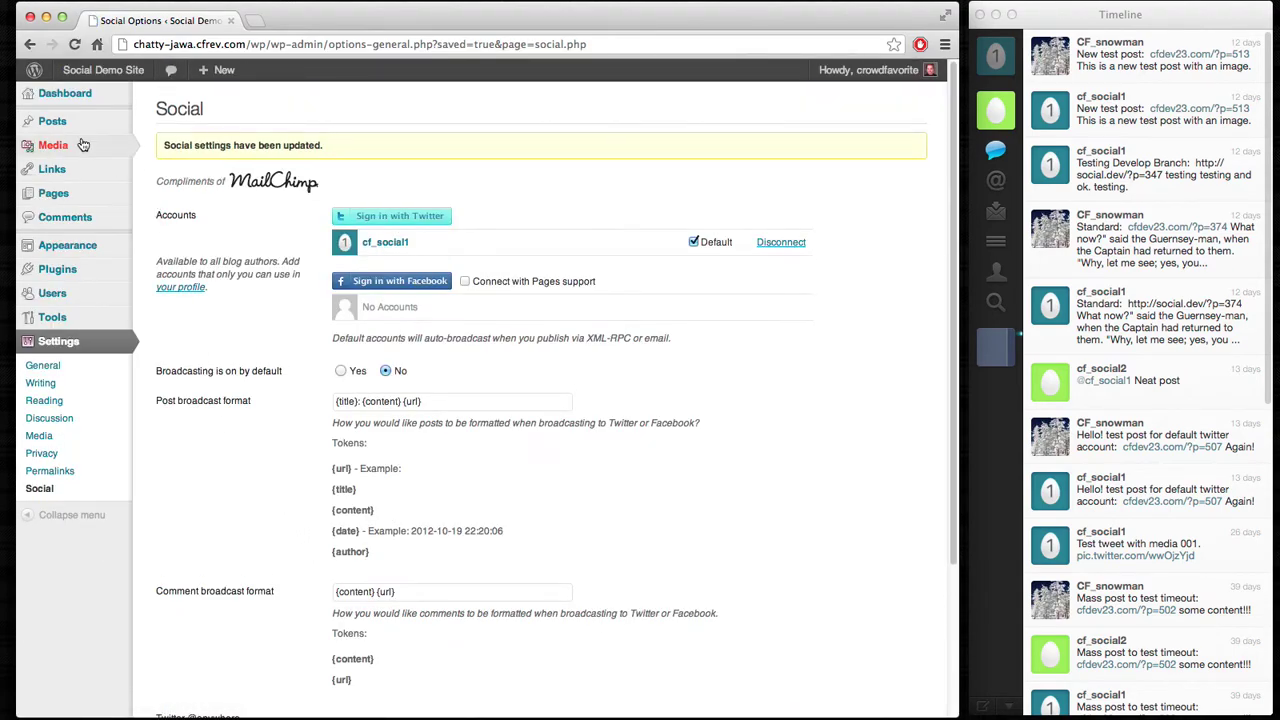
# Create a new post titled "Interesting post about stuff" with the body text "Here is the stuff."
pyautogui.moveTo(72, 125)
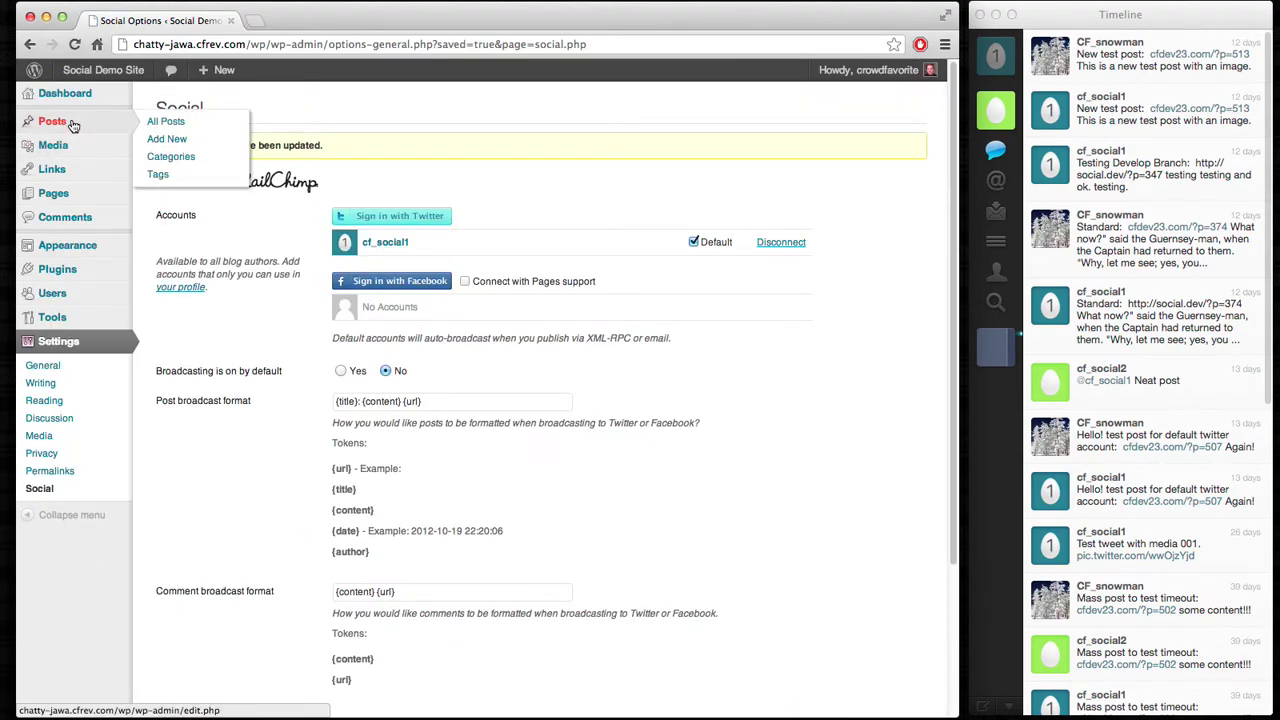
pyautogui.click(166, 139)
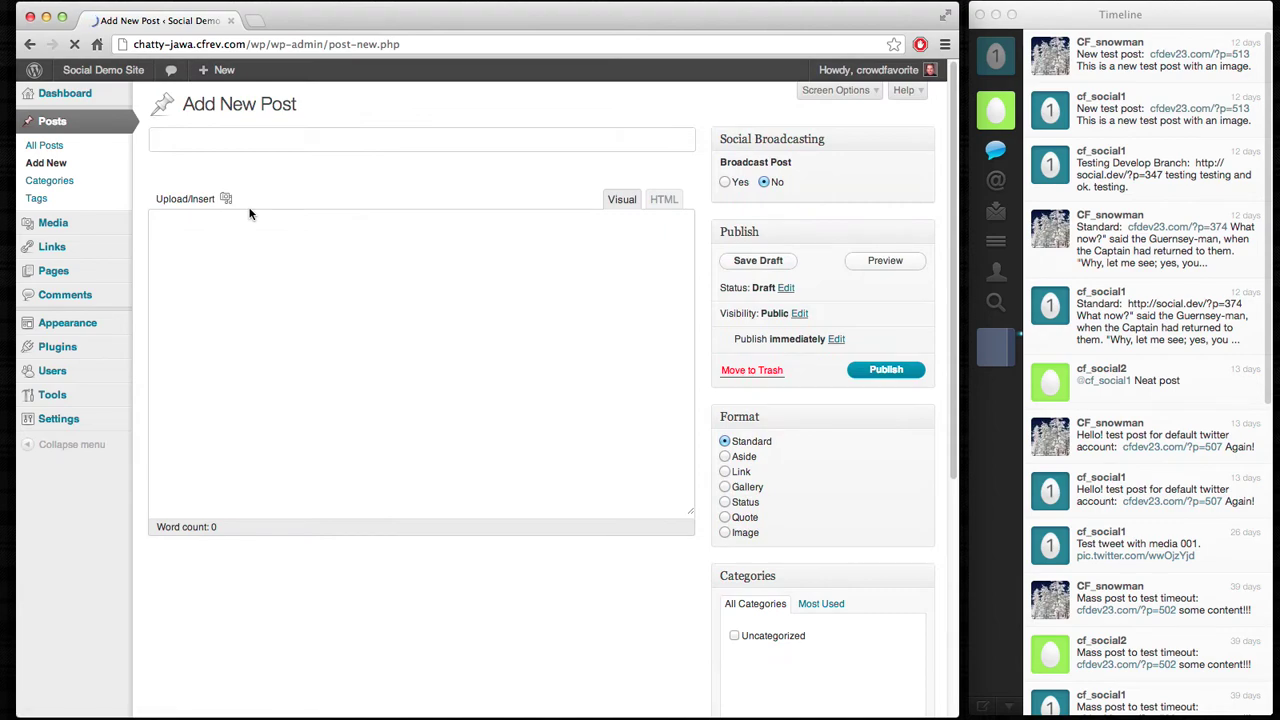
pyautogui.write('Interes')
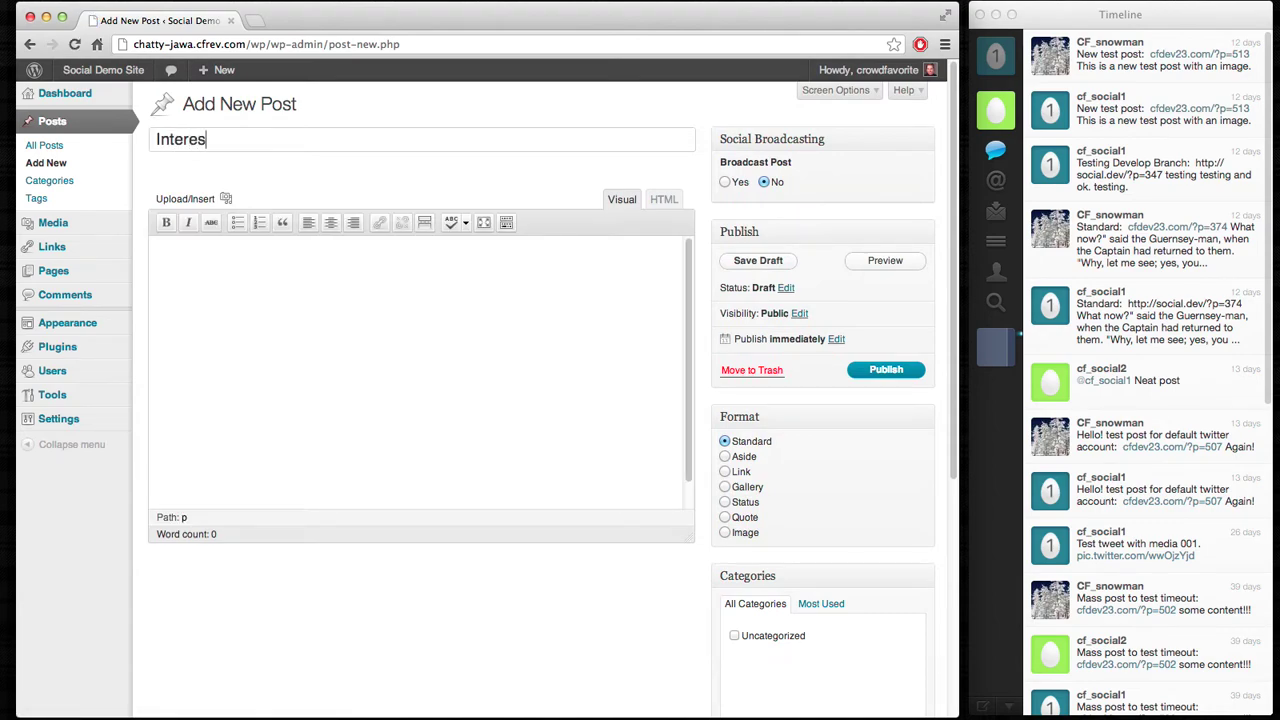
pyautogui.write('ting post about stuff')
pyautogui.click(187, 306)
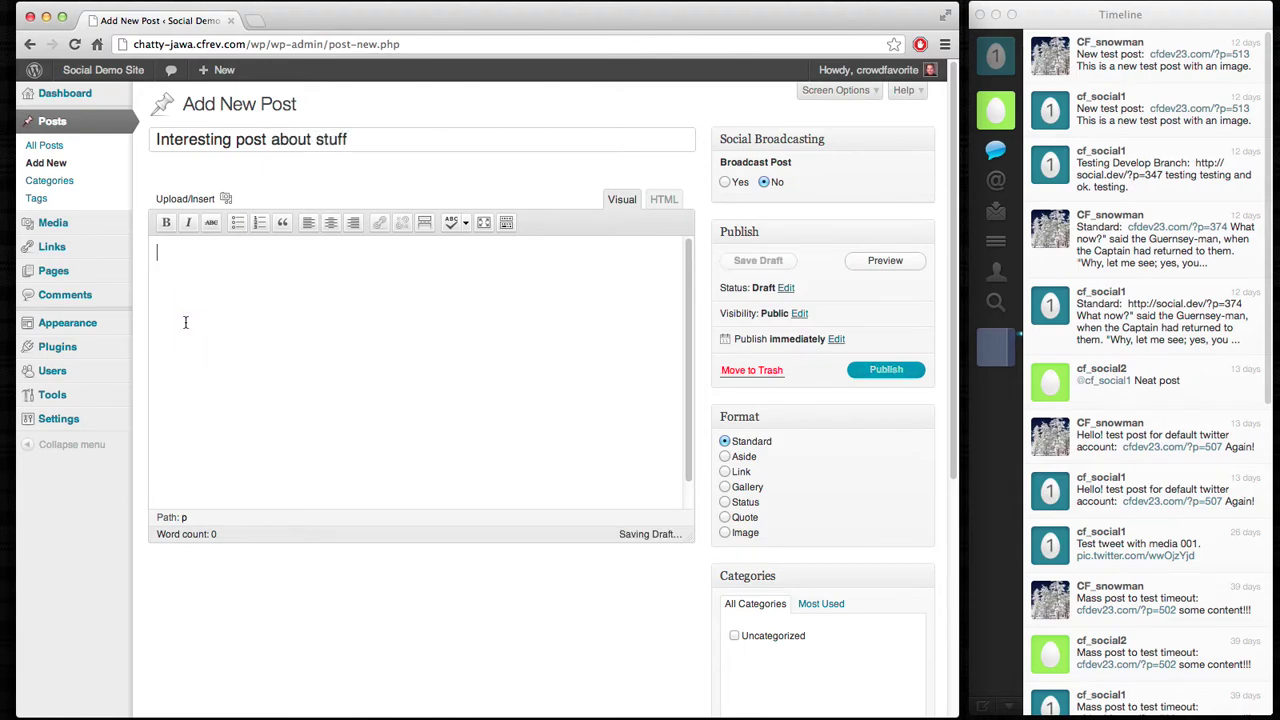
pyautogui.write('Here is the stuff.')
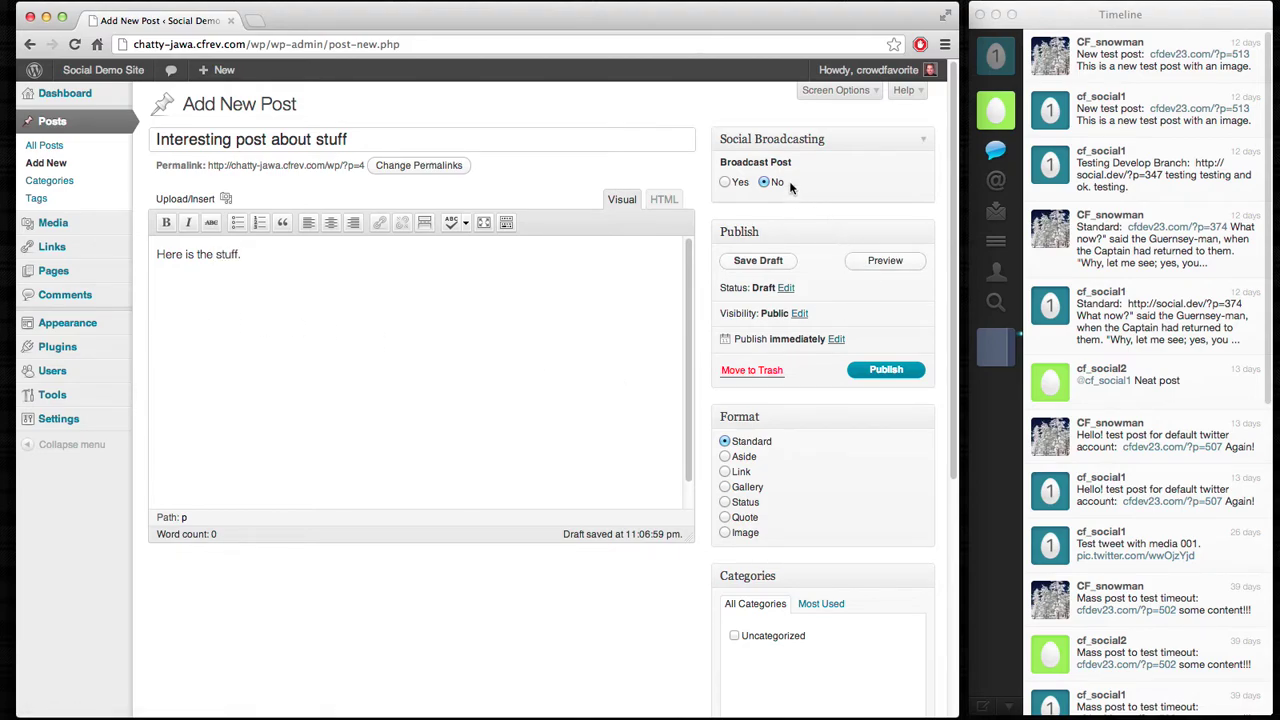
# Publish the post with broadcasting enabled, inserting "more stuff here" in quotation marks before the link in the tweet text
pyautogui.click(740, 183)
pyautogui.click(886, 371)
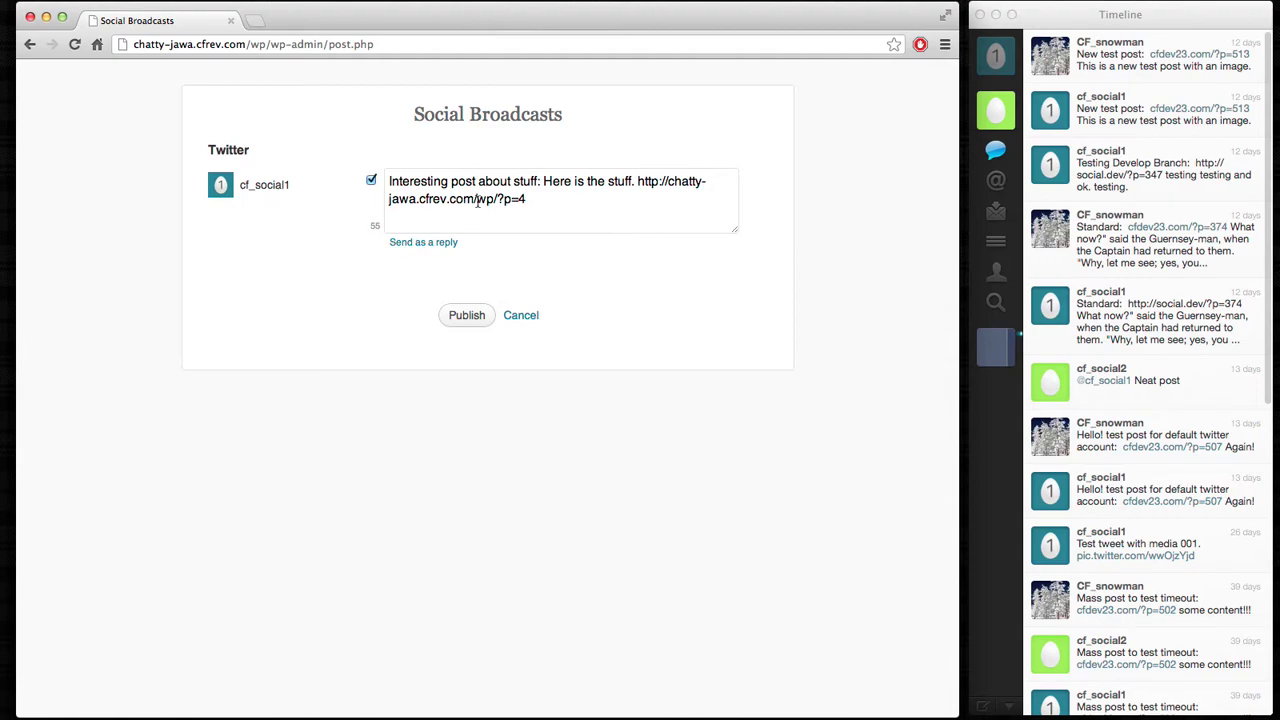
pyautogui.click(636, 186)
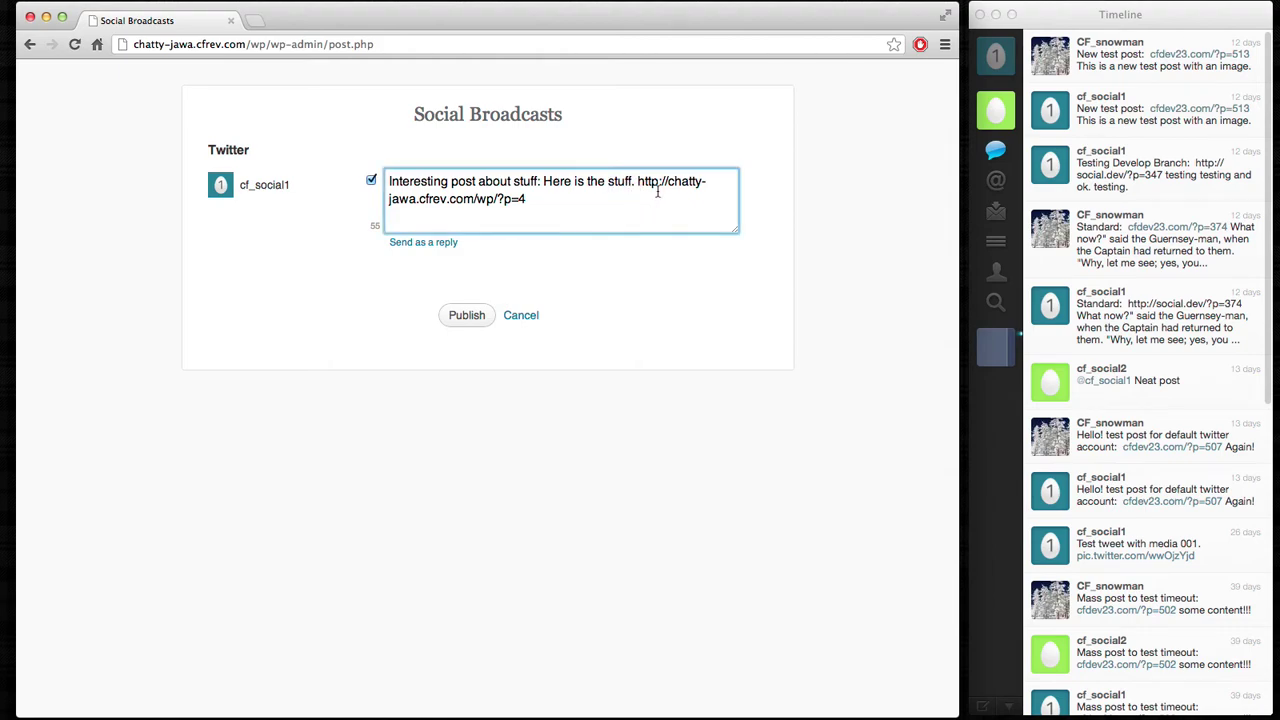
pyautogui.write('GH')
pyautogui.press('BackSpace')
pyautogui.press('BackSpace')
pyautogui.press('BackSpace')
pyautogui.write('"more stuff here"')
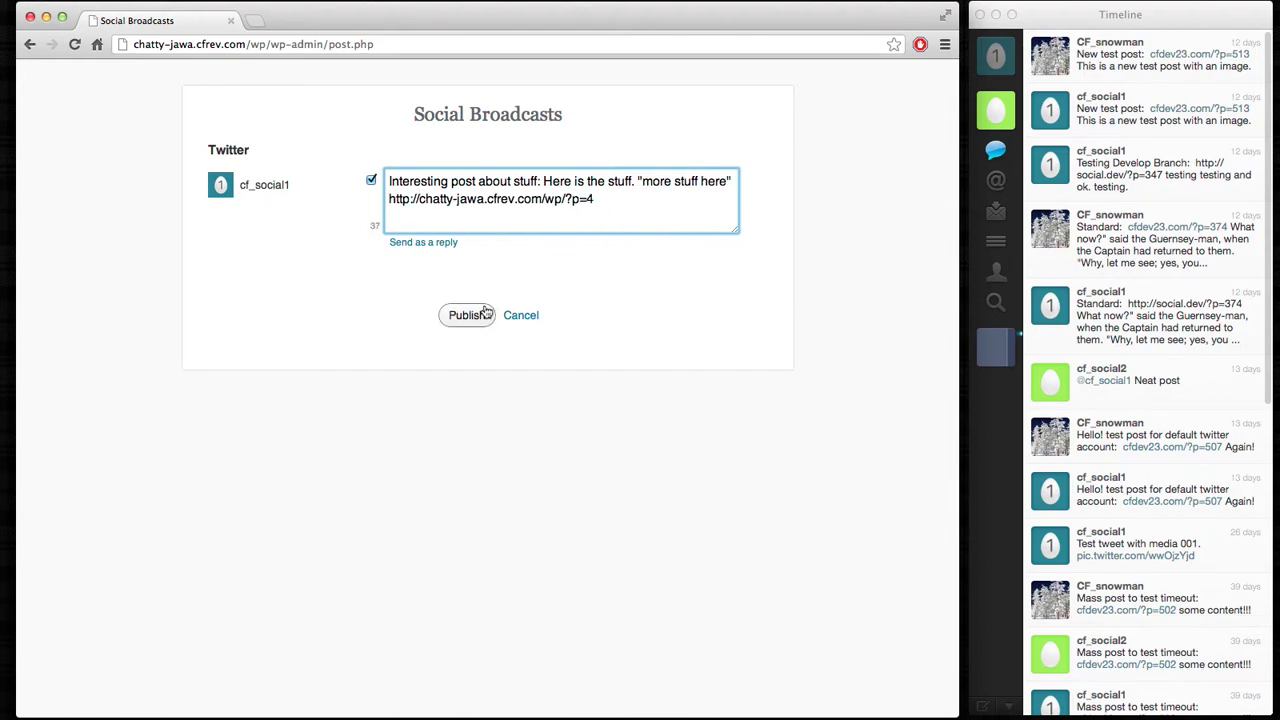
pyautogui.click(477, 317)
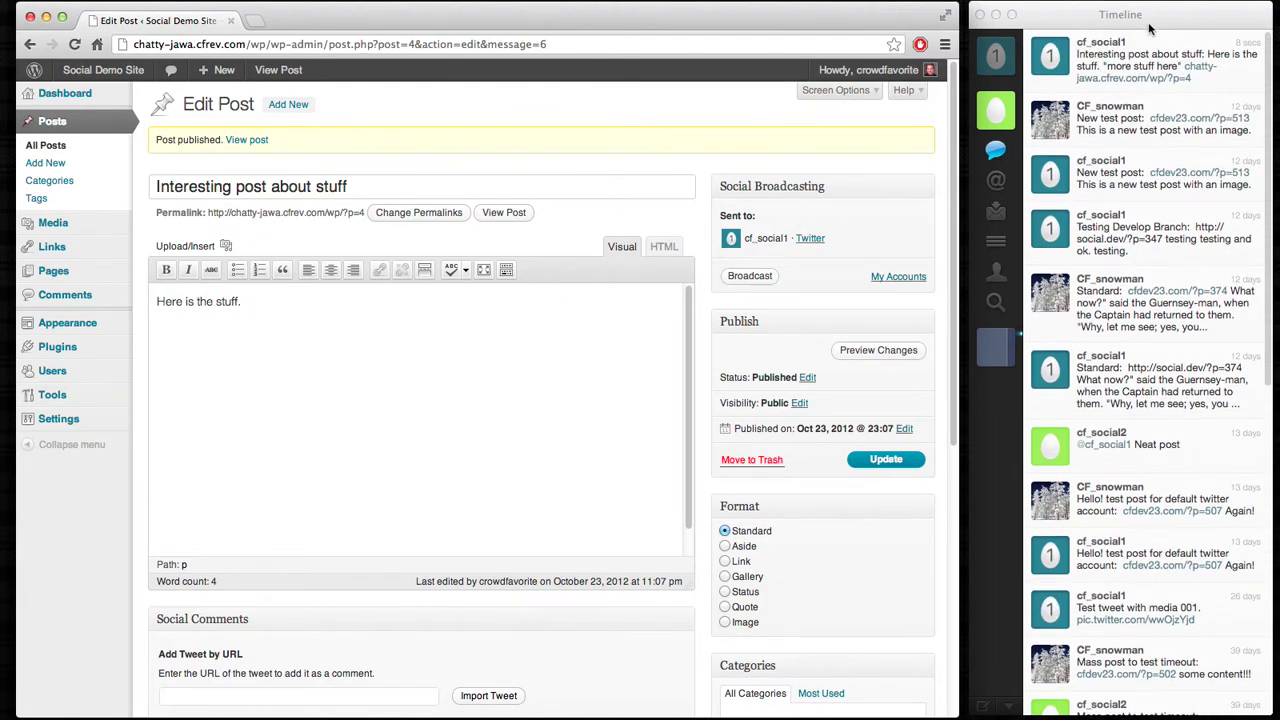
# In the Twitter client, reply to the newly broadcast tweet from the cf_social2 account with "Wow, great post! What about X?"
pyautogui.click(1150, 30)
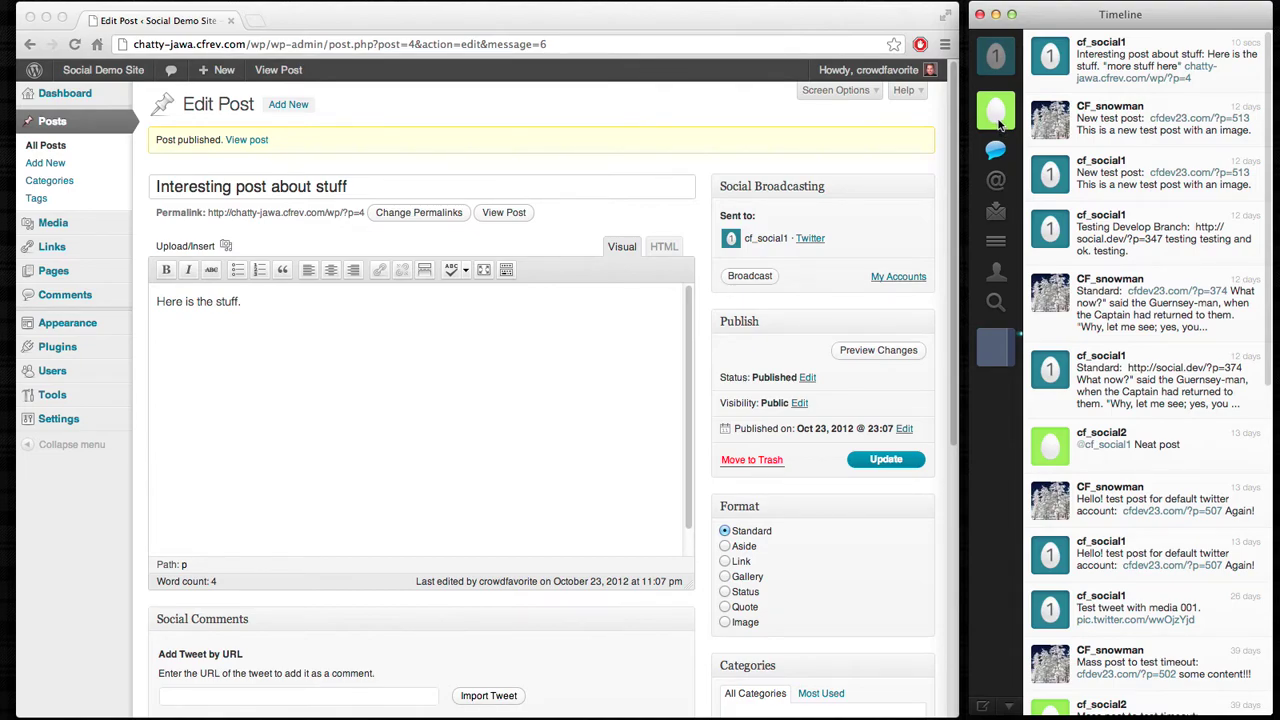
pyautogui.rightClick(1122, 58)
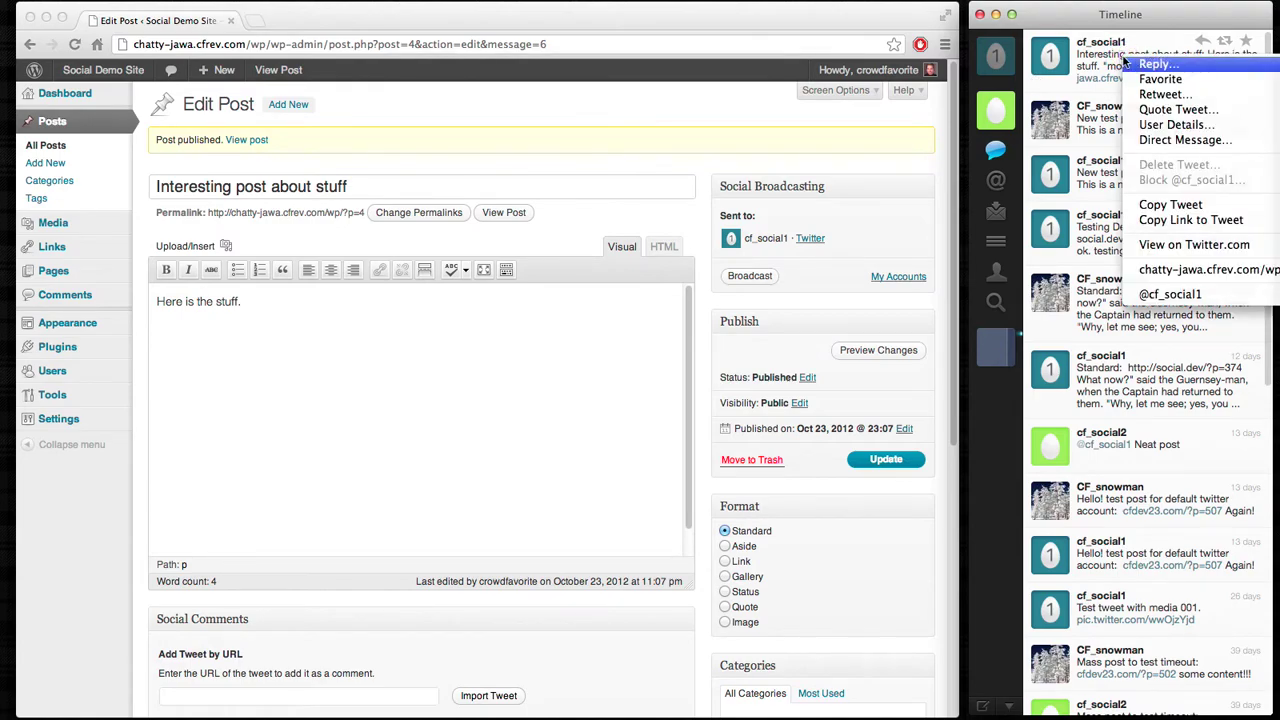
pyautogui.click(1128, 61)
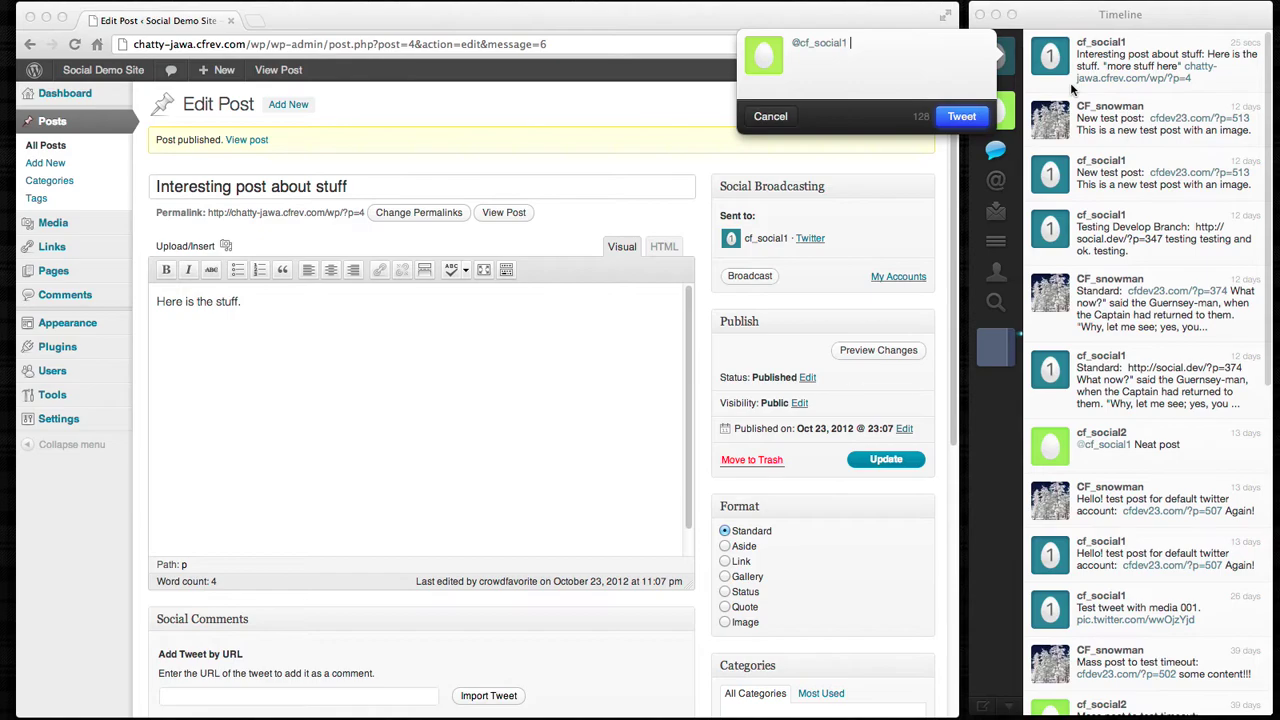
pyautogui.write('Wow, great post! What about X?')
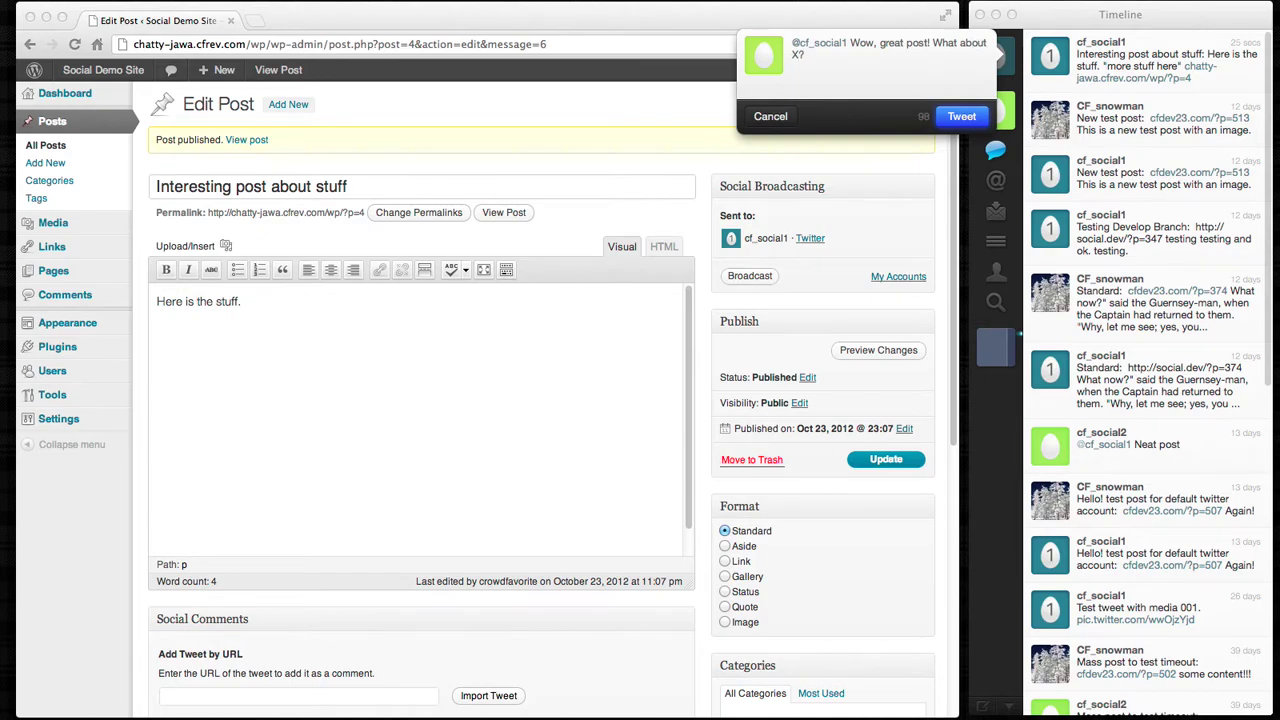
pyautogui.click(968, 116)
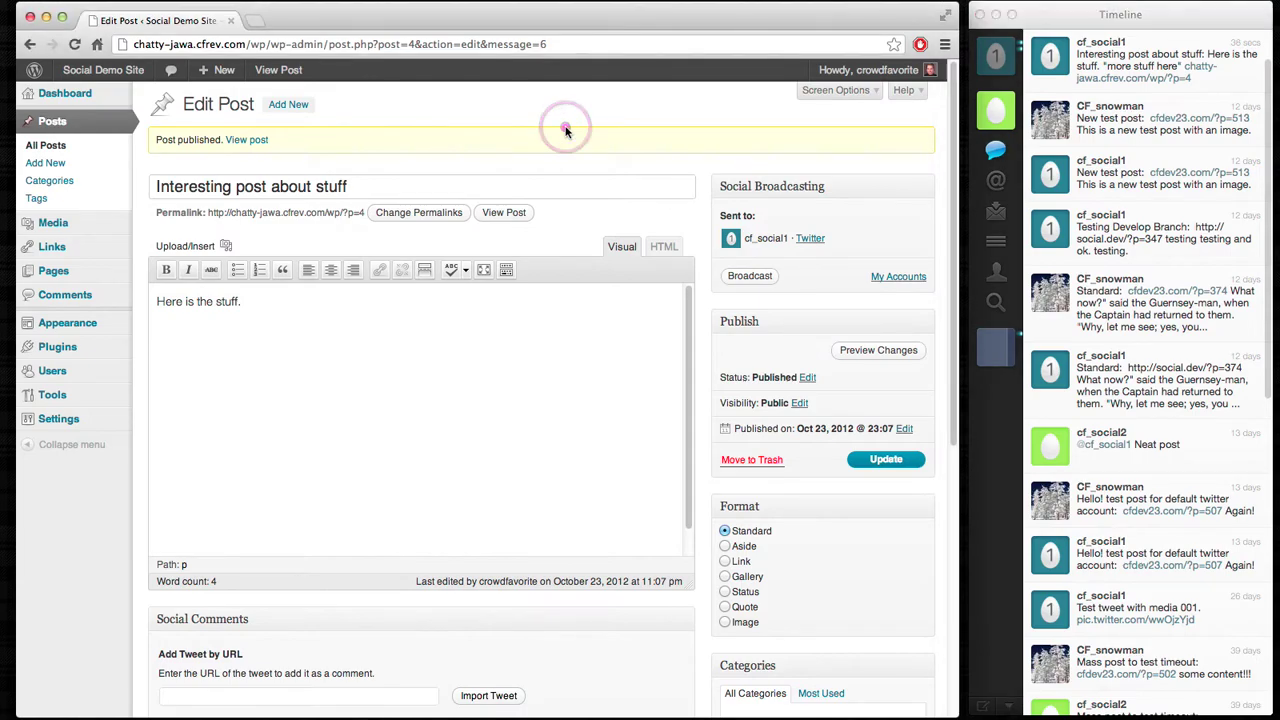
# View the published post and its comment area on the site, and check cf_social1's mentions in the Twitter client
pyautogui.click(502, 212)
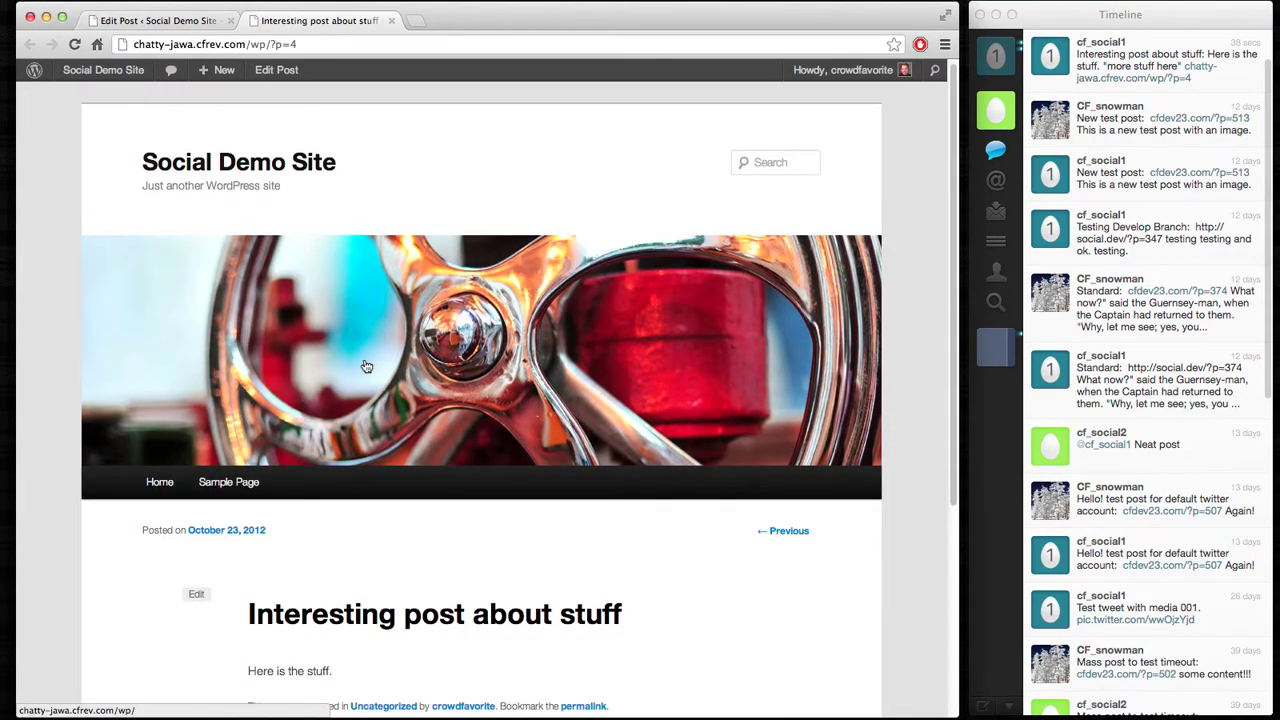
pyautogui.scroll(-5, 365, 363)
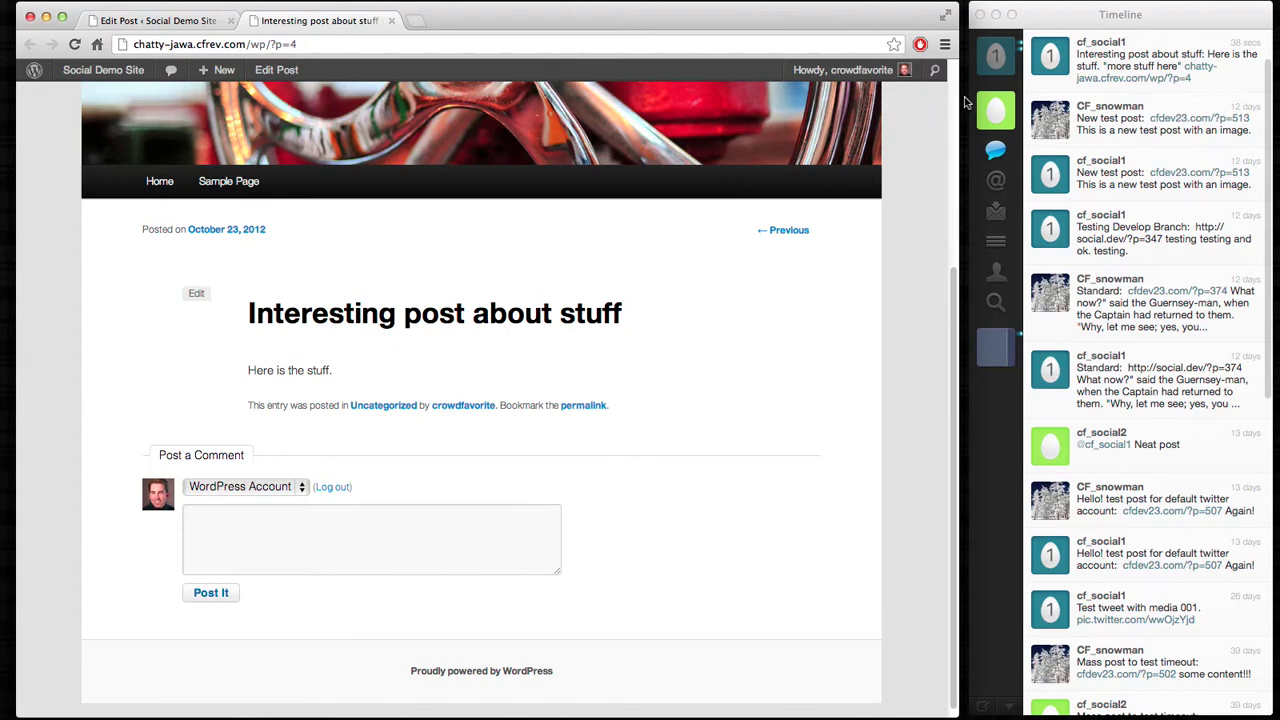
pyautogui.click(1001, 77)
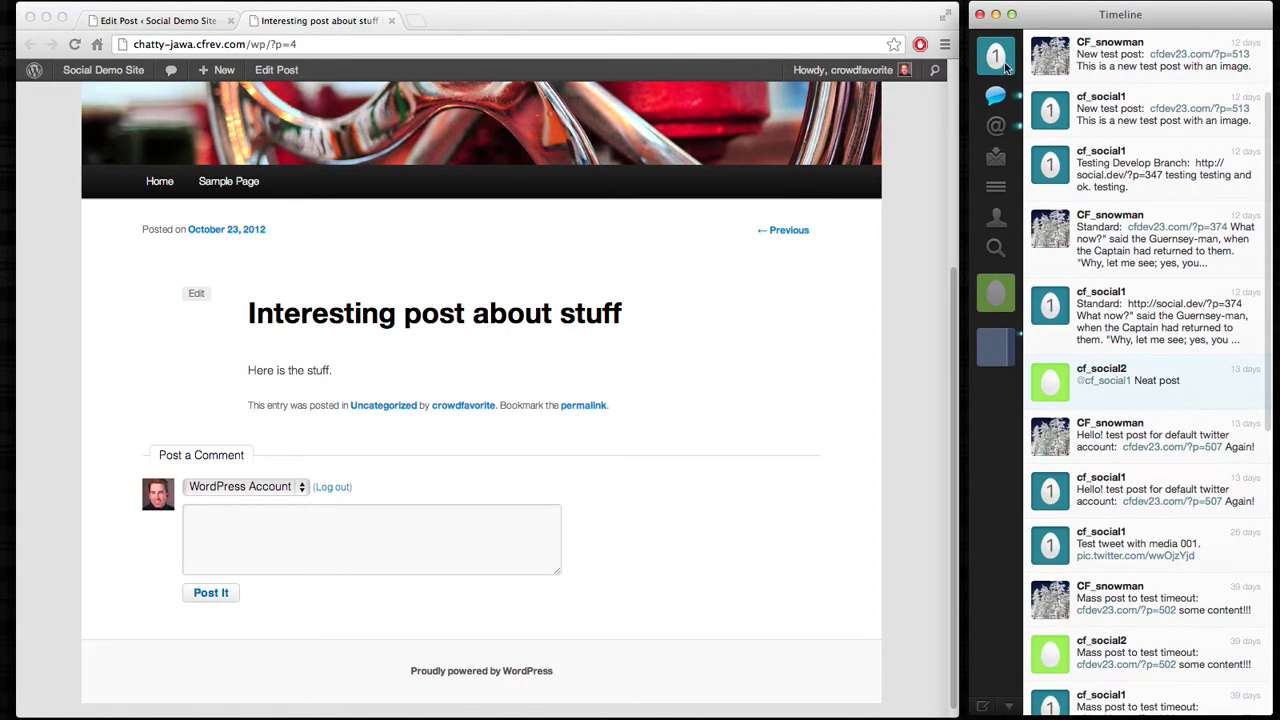
pyautogui.click(996, 126)
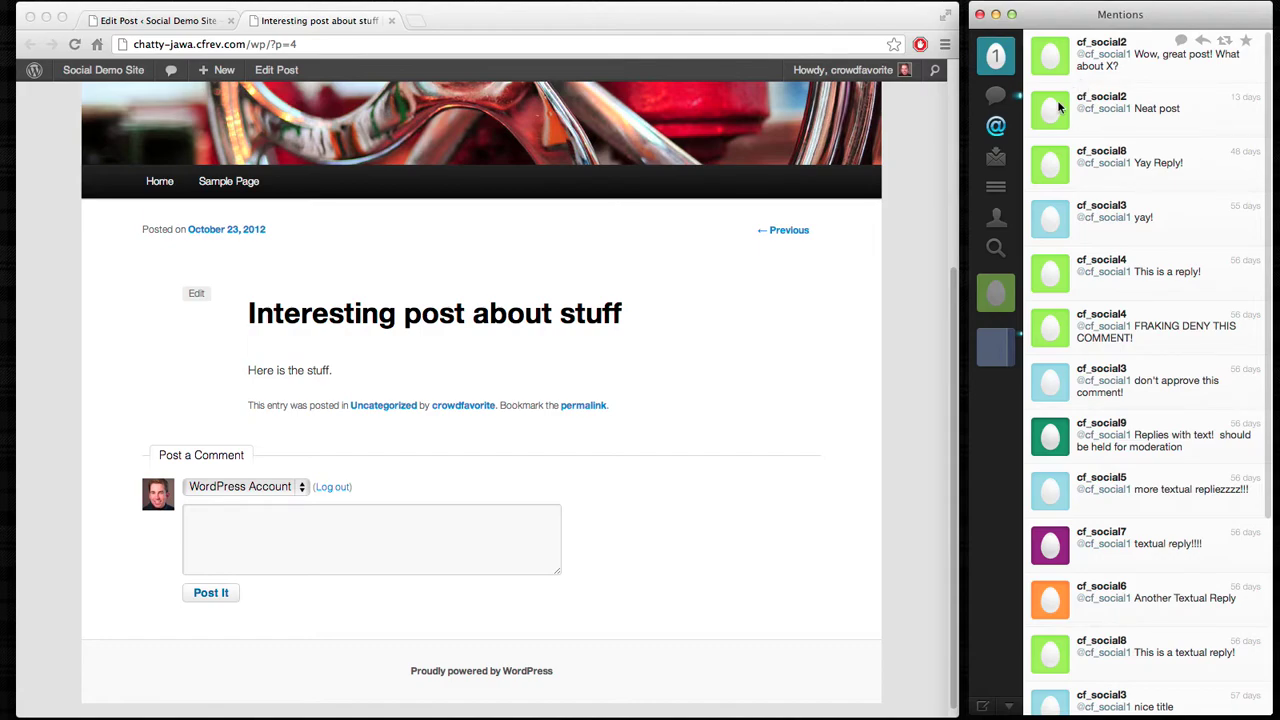
# Back in the browser, find social comments for the post, open its comments list and approve the reply from cf_social2
pyautogui.click(671, 264)
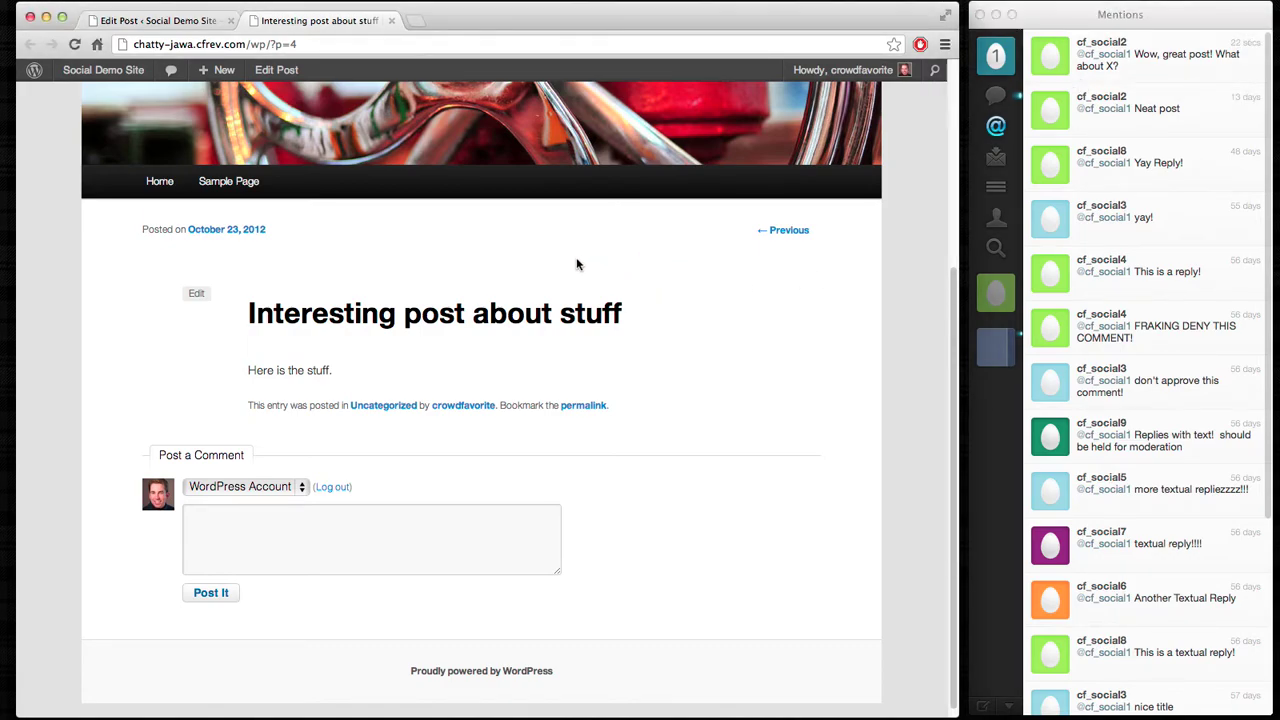
pyautogui.moveTo(228, 76)
pyautogui.moveTo(171, 70)
pyautogui.click(172, 96)
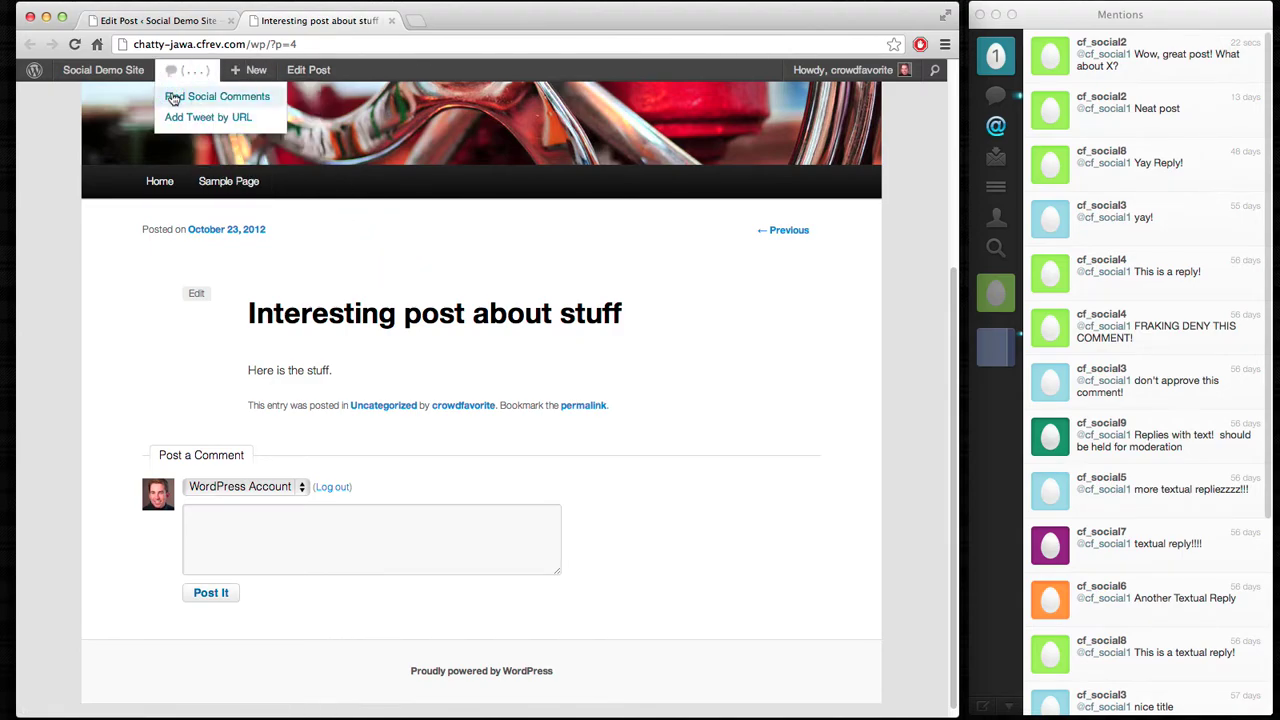
pyautogui.click(238, 70)
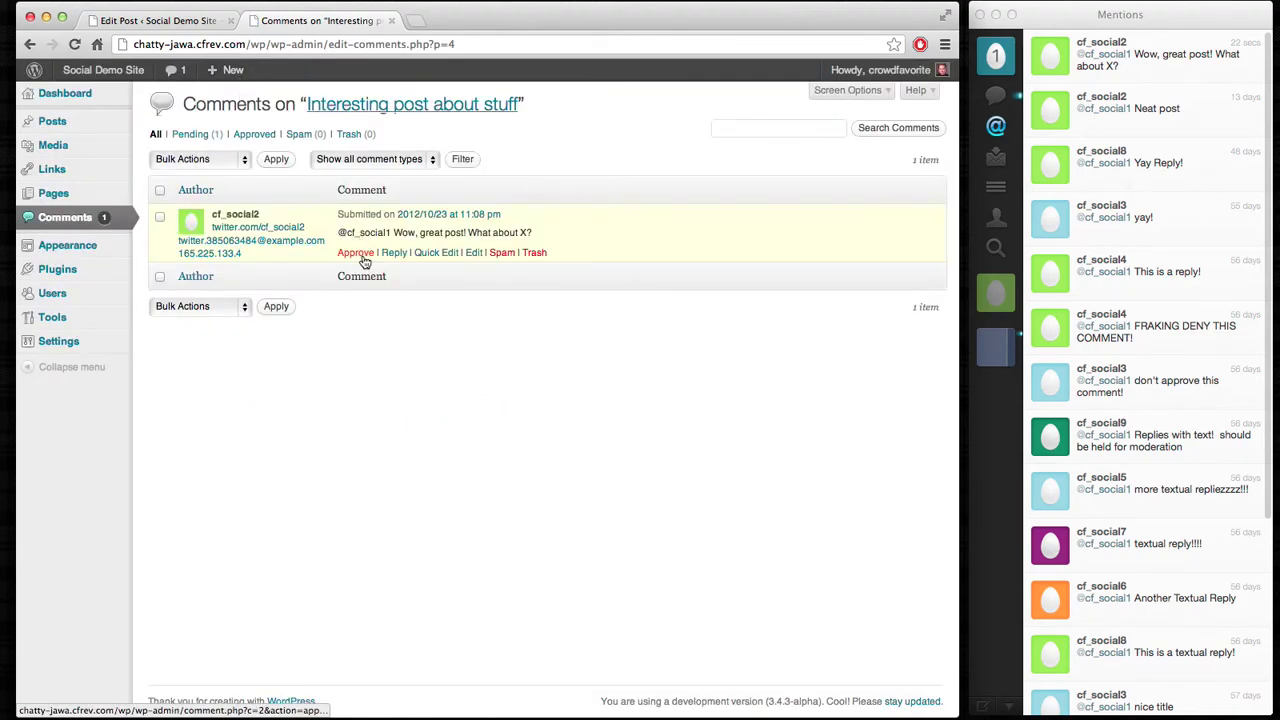
pyautogui.click(362, 256)
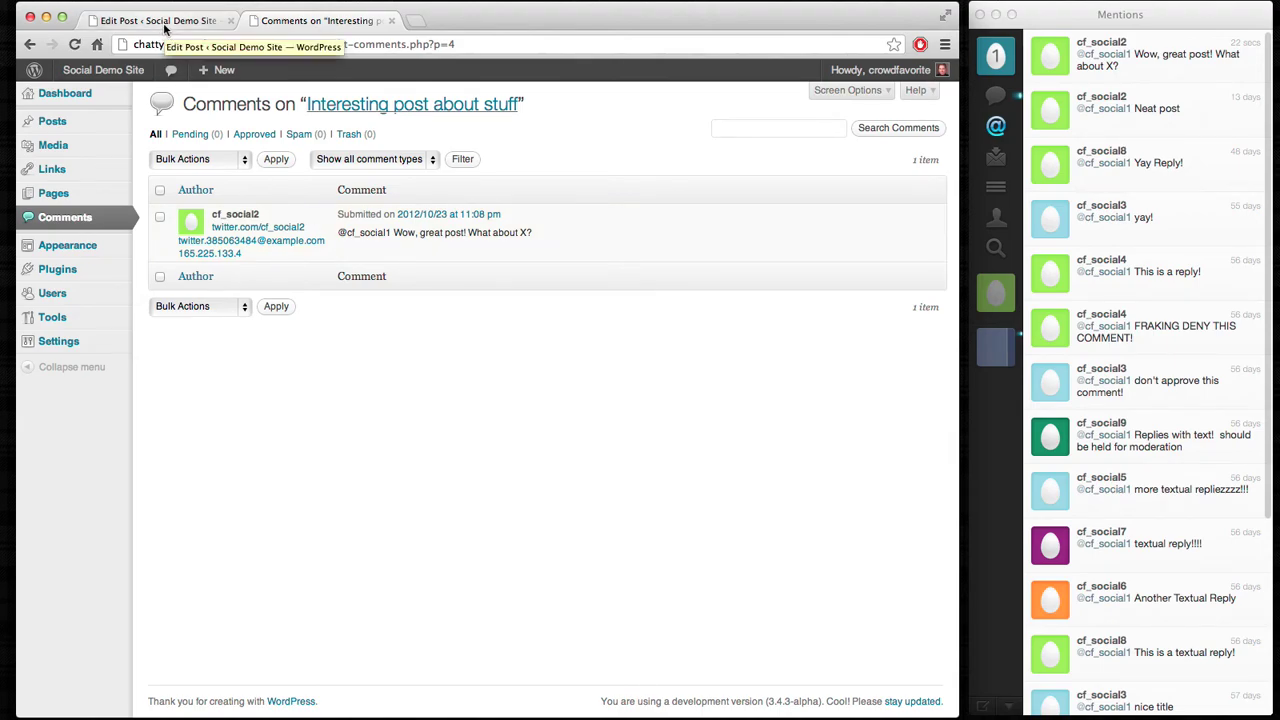
# Open the Social Demo Site front page in a new tab and view the replies to "Interesting post about stuff"
pyautogui.keyDown('super'); pyautogui.click(100, 70); pyautogui.keyUp('super')
pyautogui.click(470, 20)
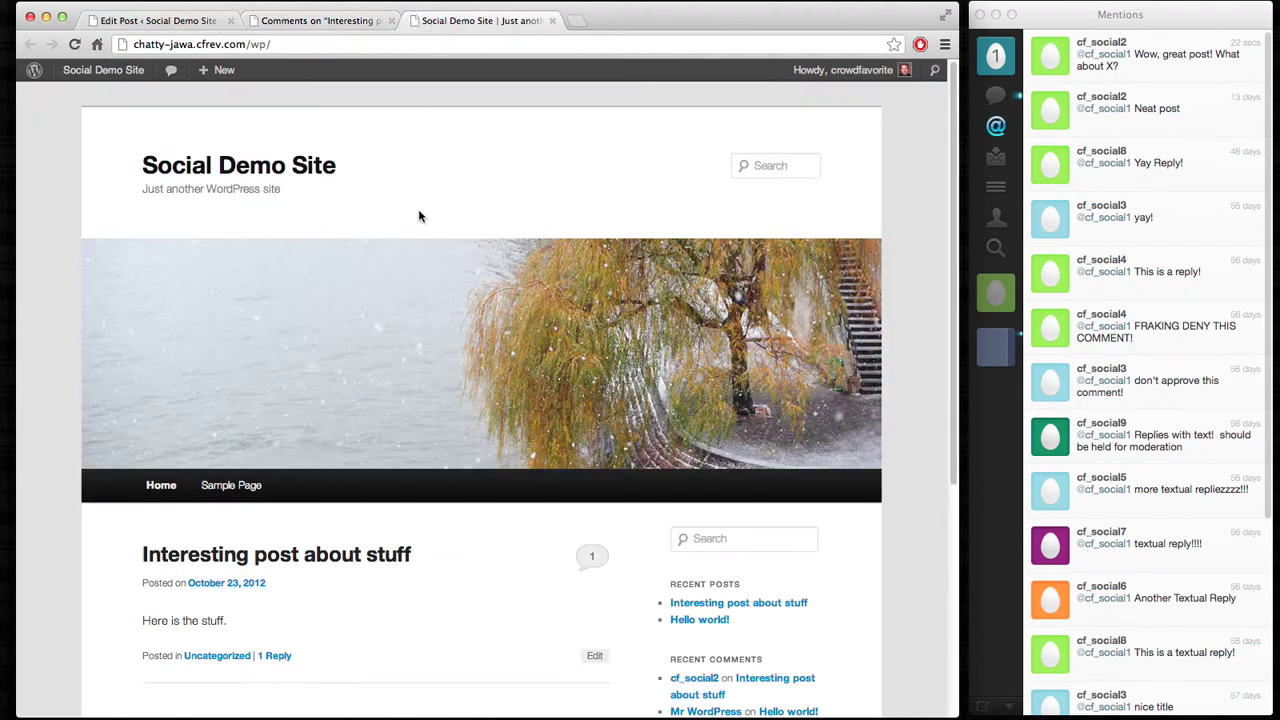
pyautogui.scroll(-2, 310, 500)
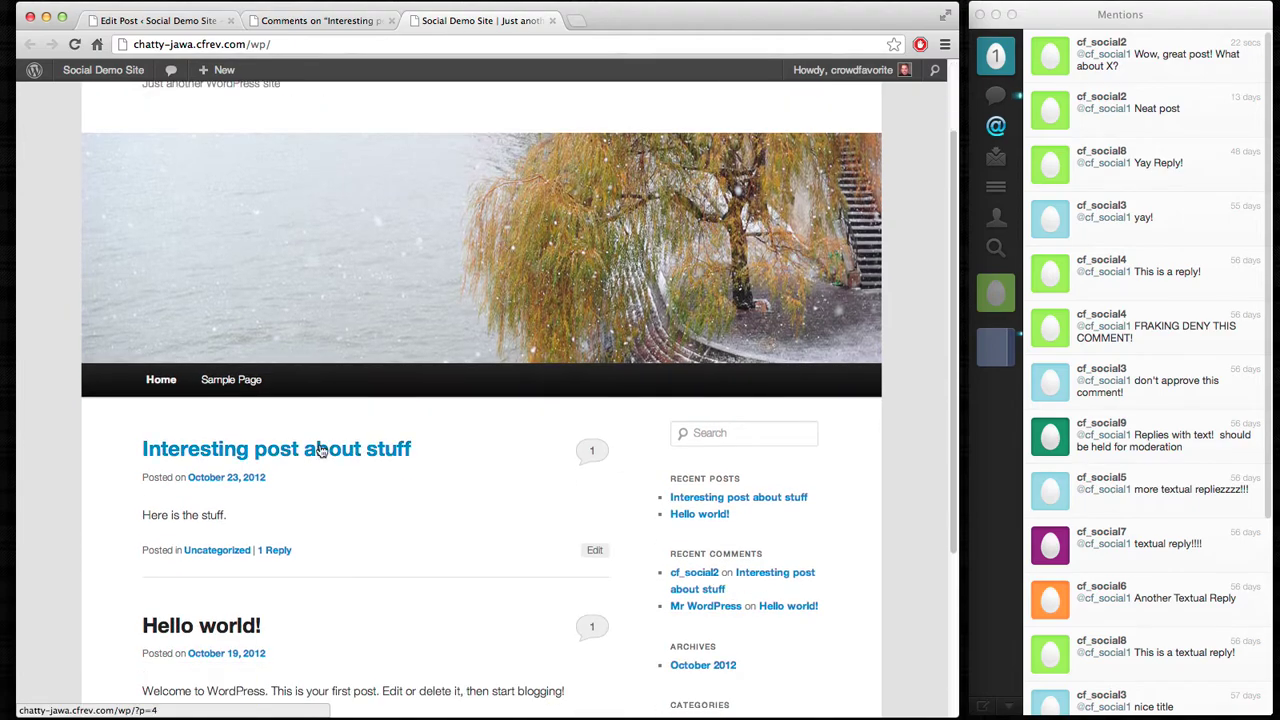
pyautogui.click(276, 550)
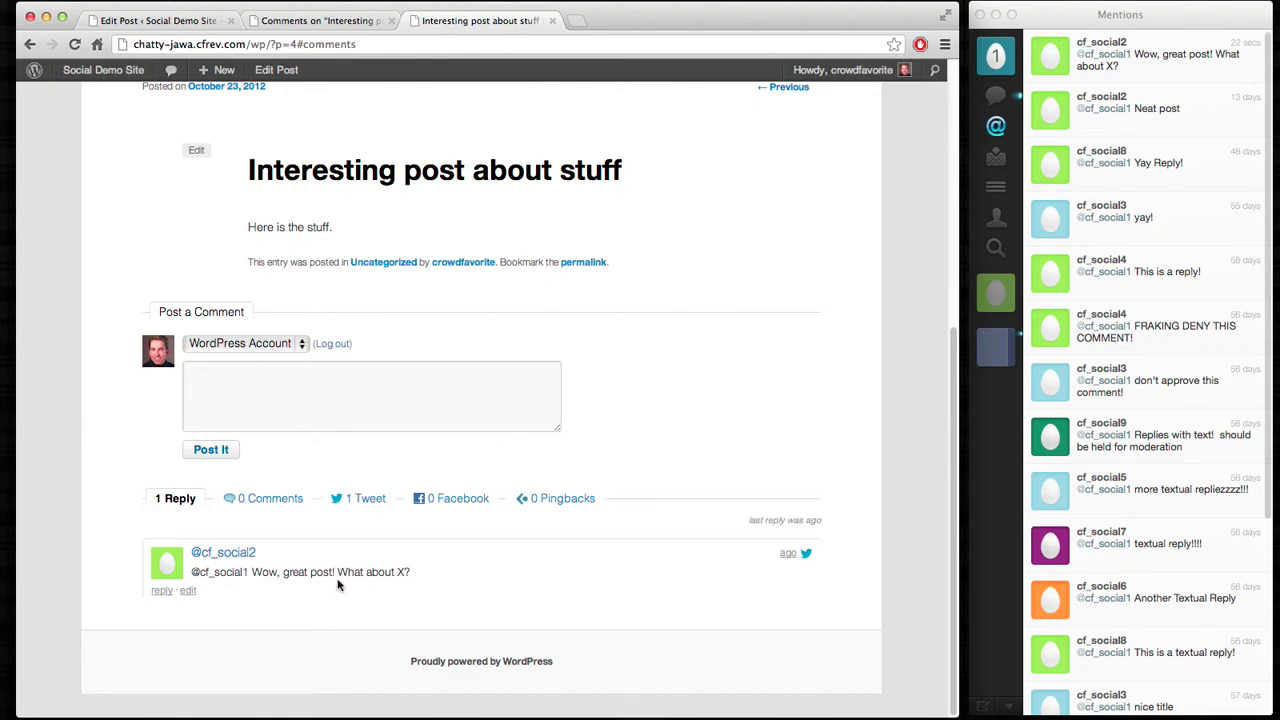
# Reply to cf_social2's comment as cf_social1 with "I think X is great!", also posting the reply to Twitter
pyautogui.click(162, 590)
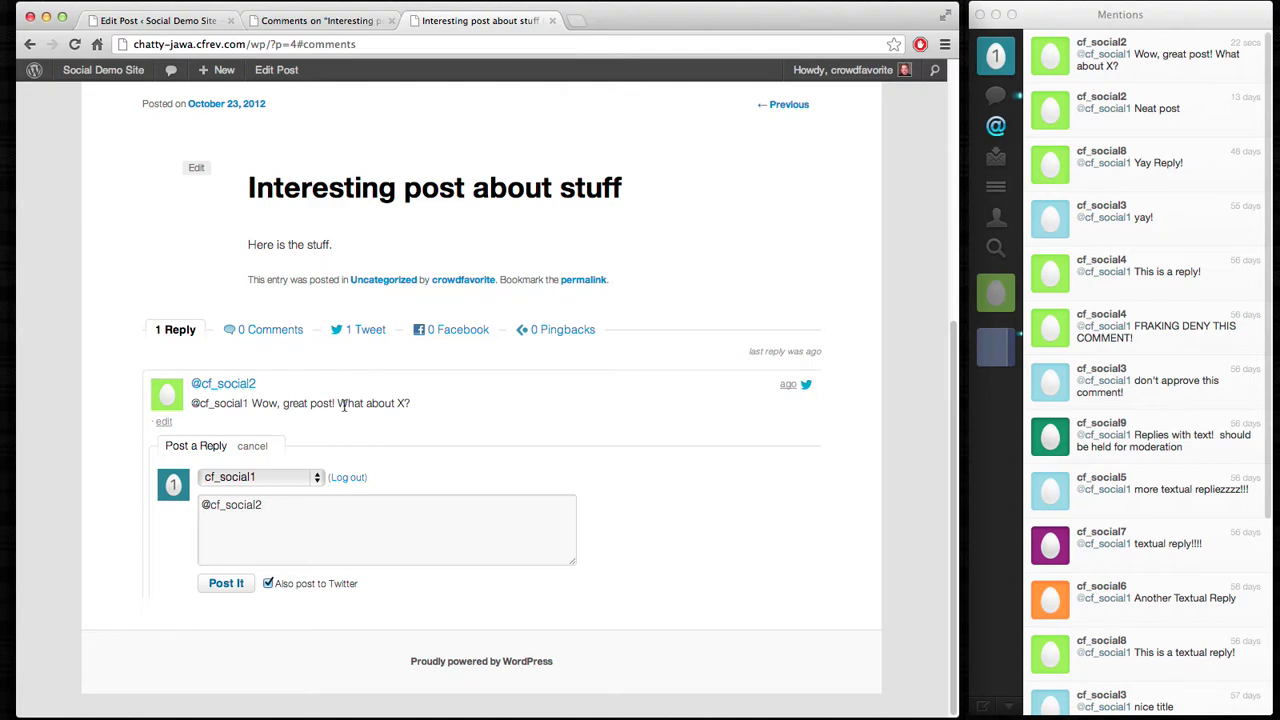
pyautogui.click(260, 478)
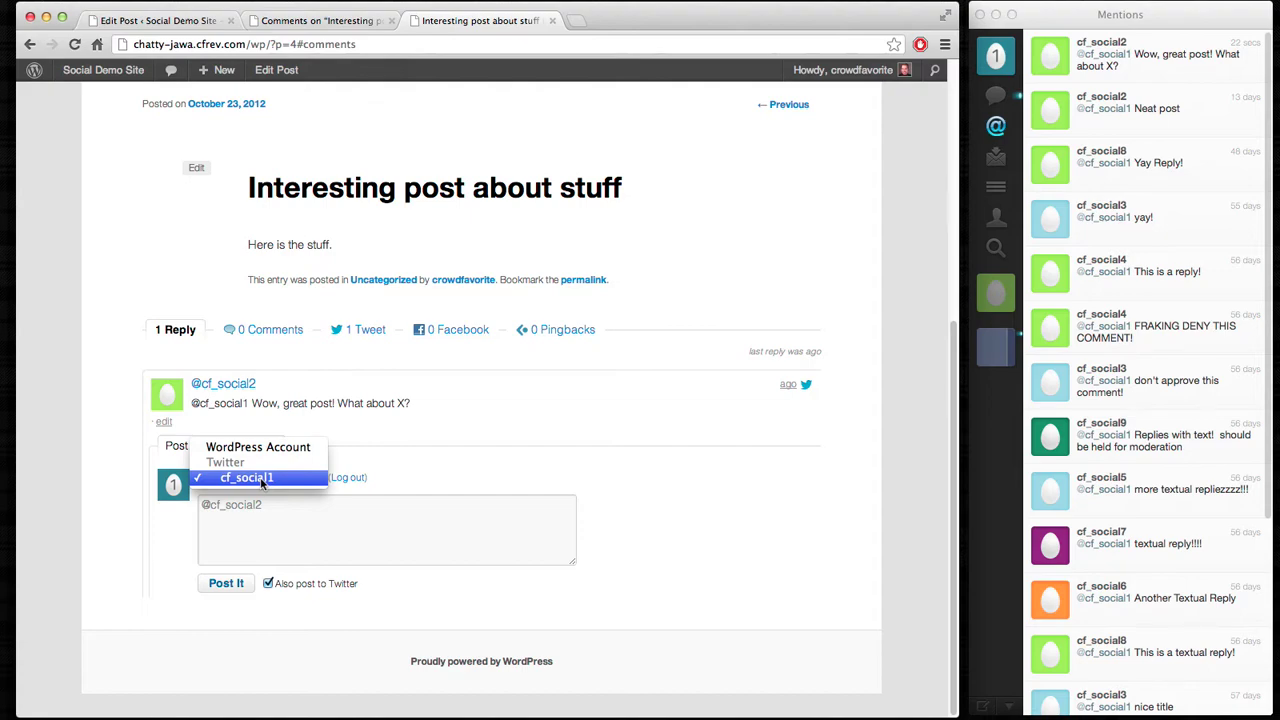
pyautogui.click(262, 483)
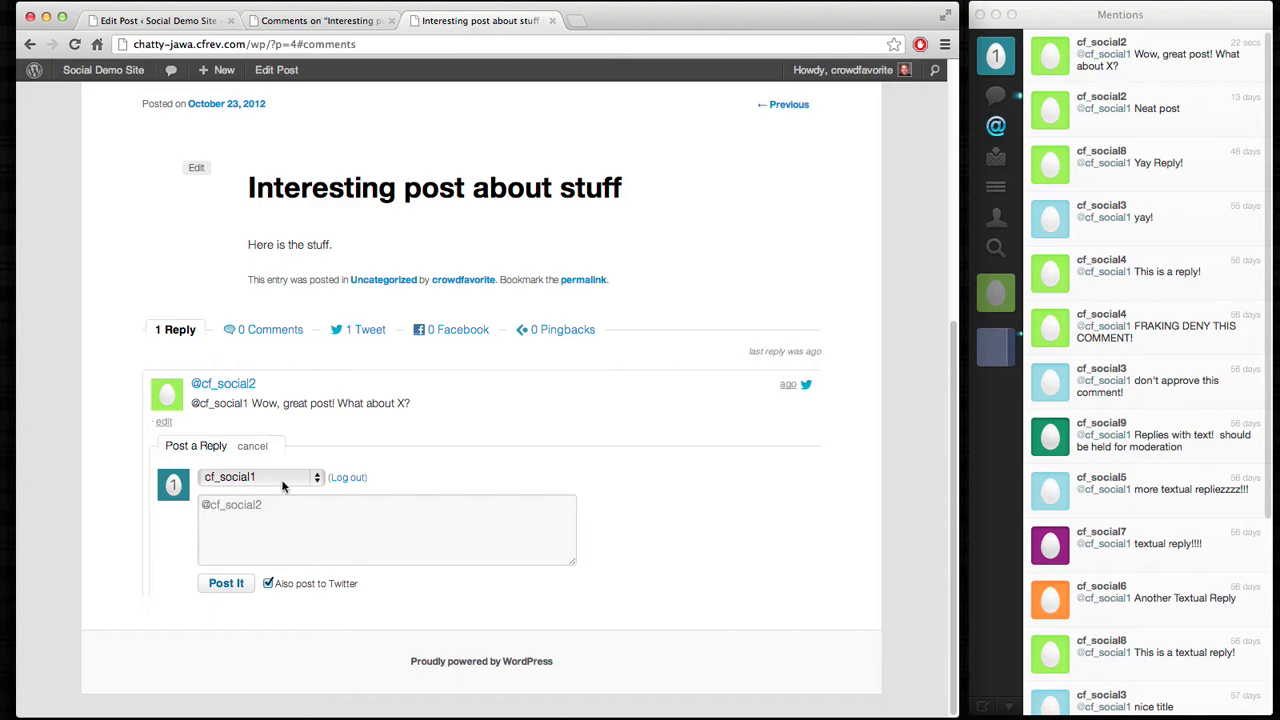
pyautogui.click(281, 510)
pyautogui.write('I think X is grea')
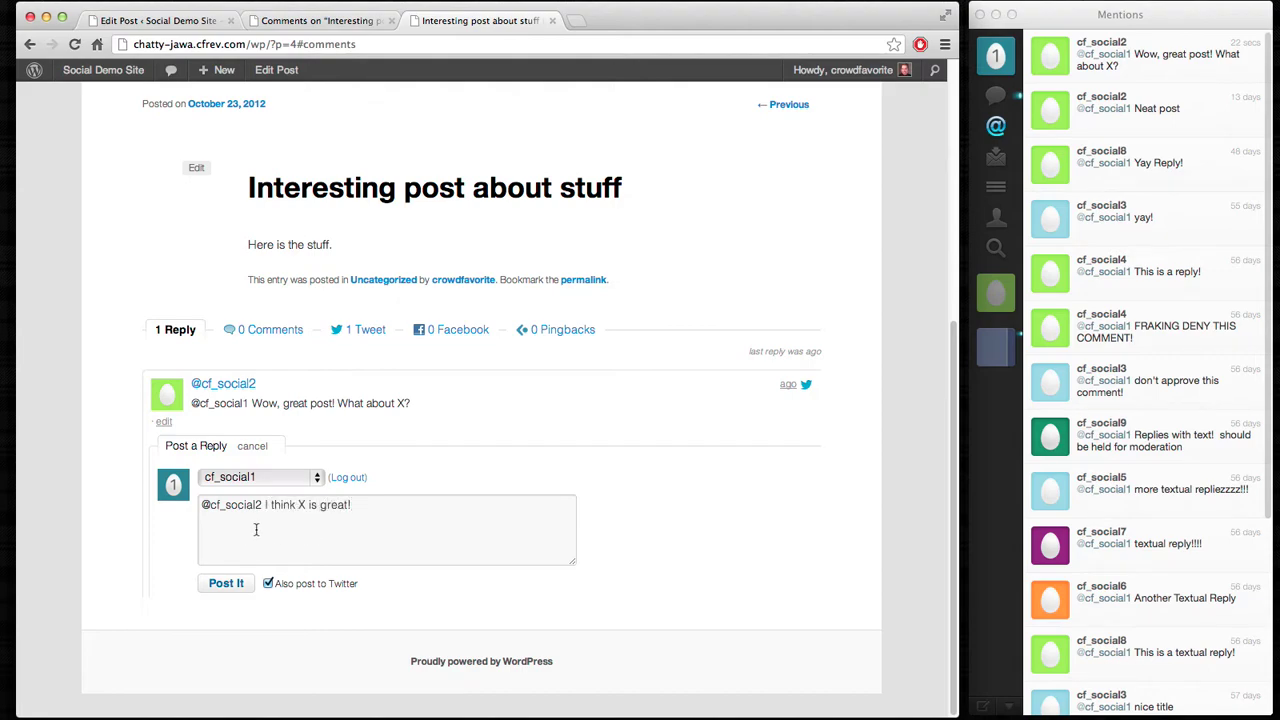
pyautogui.write('t!')
pyautogui.click(226, 583)
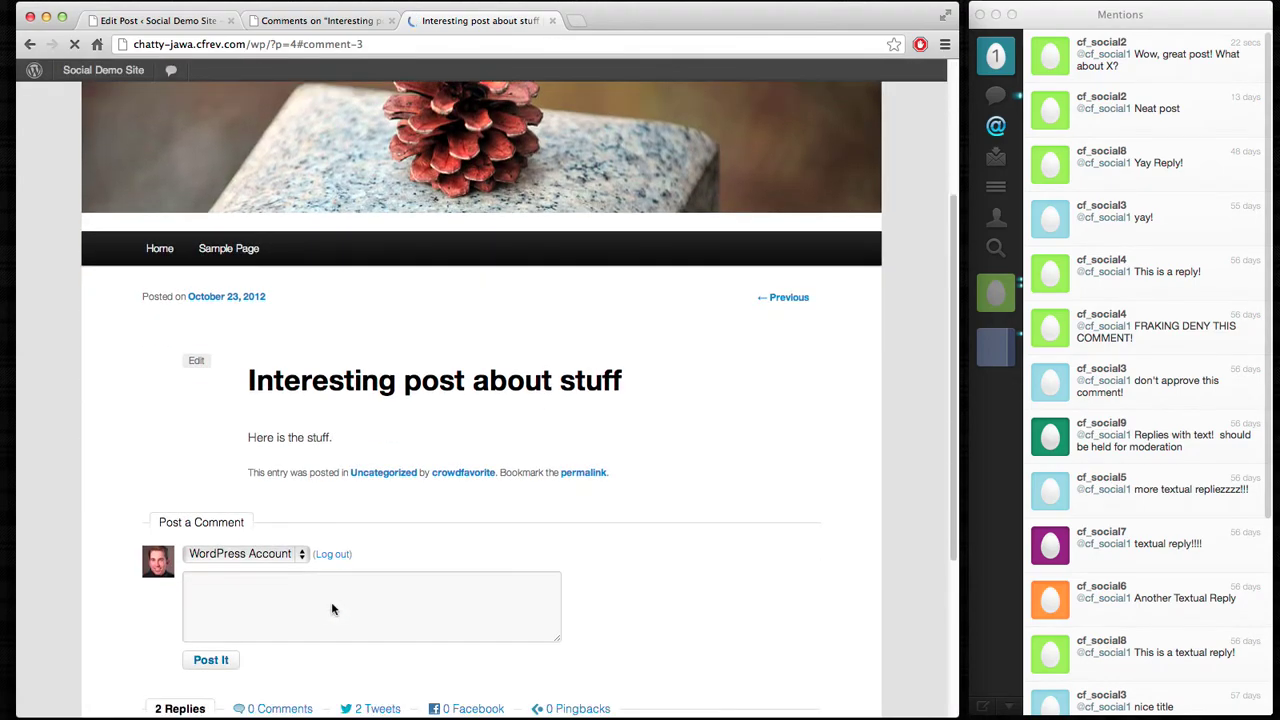
# Check the threaded replies under the post, and view the reply's conversation from the cf_social2 account in the Twitter client
pyautogui.scroll(-5, 333, 609)
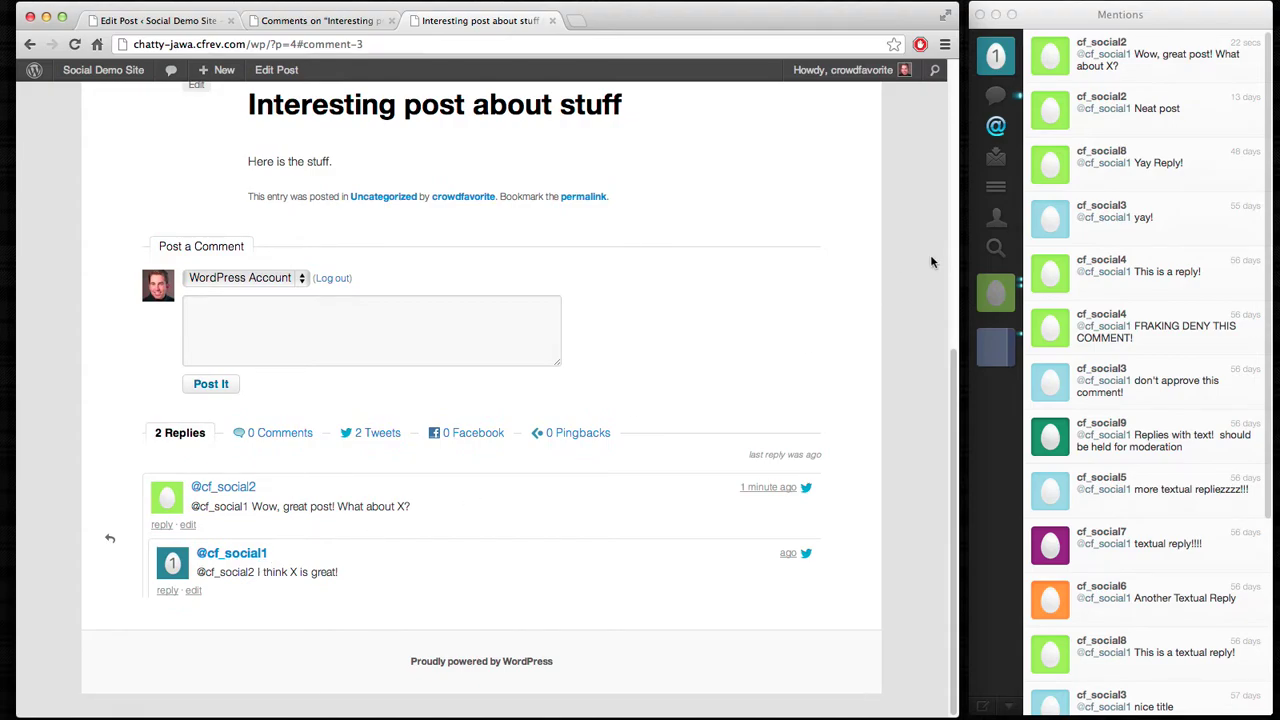
pyautogui.click(1003, 292)
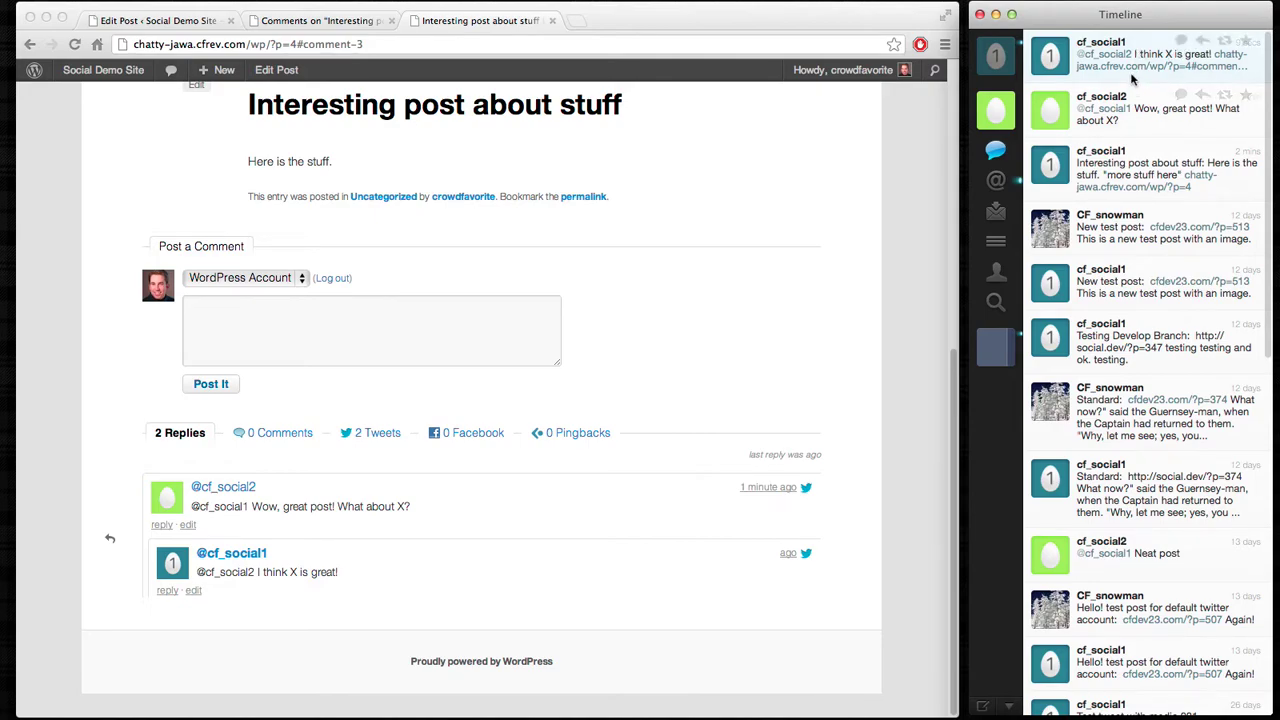
pyautogui.click(1174, 44)
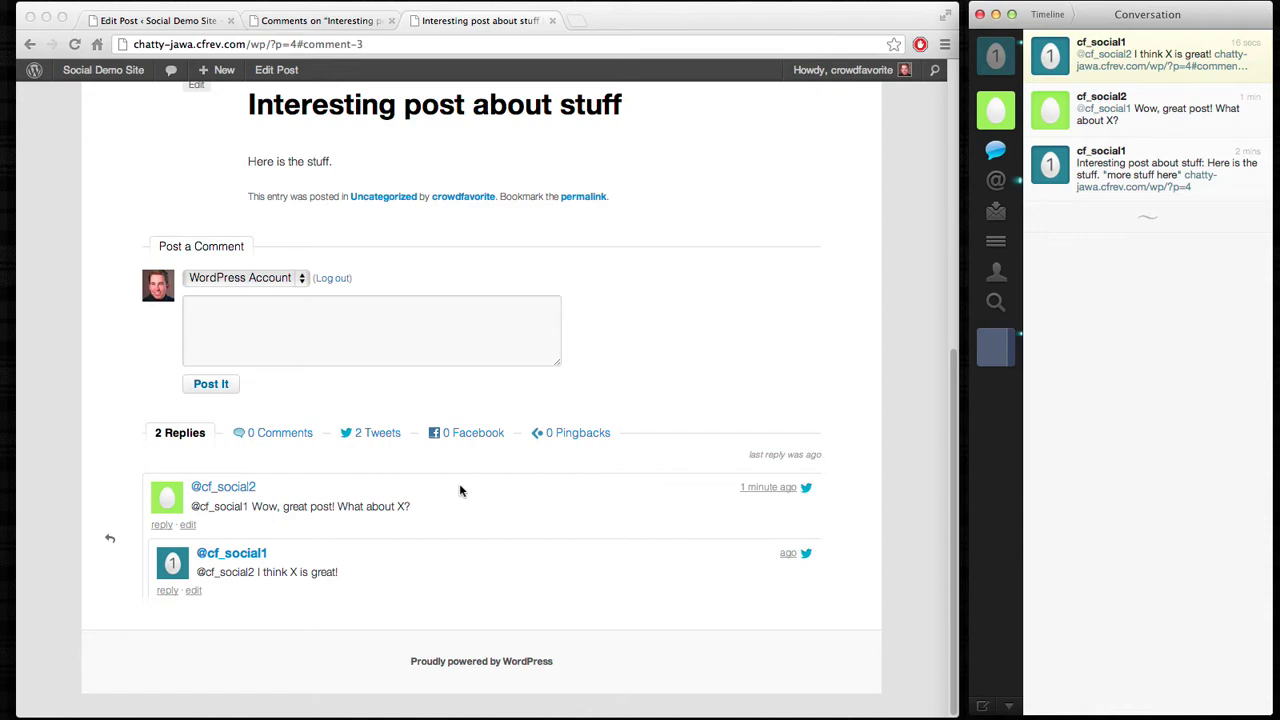
pyautogui.click(755, 277)
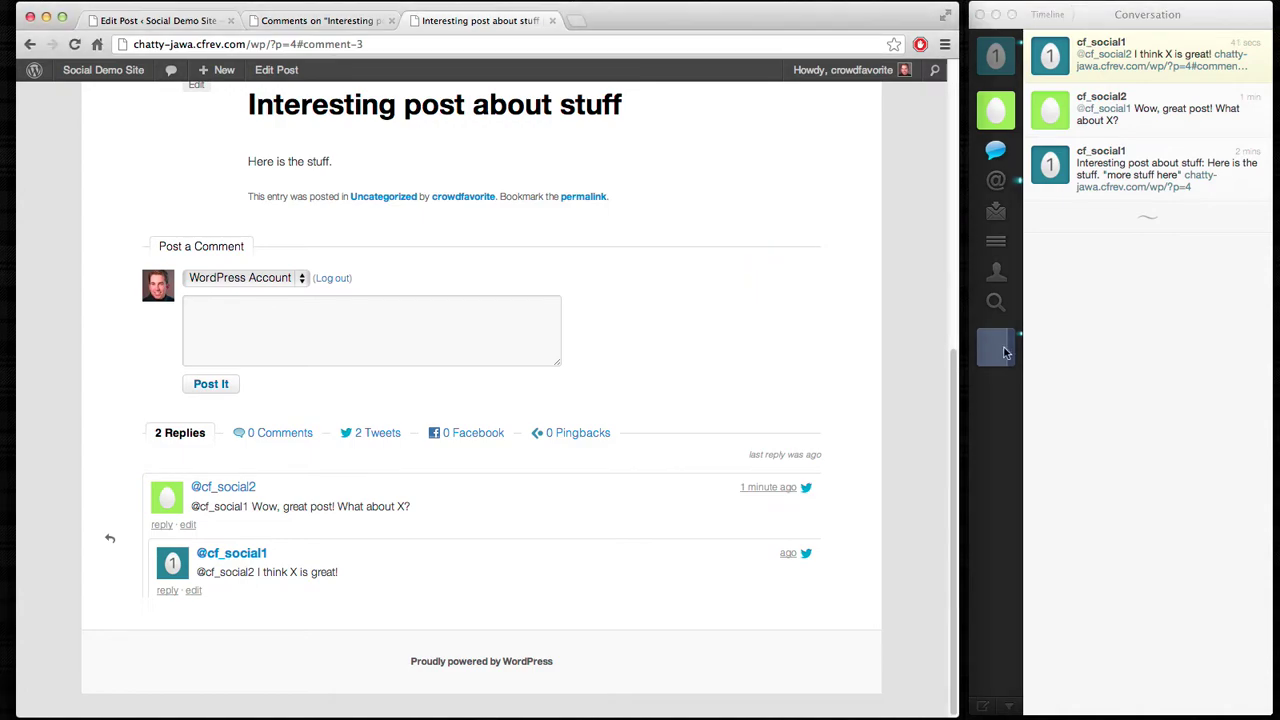
# Copy the post's address without the comment anchor and tweet it from the third Twitter client account after "This is a great post!"
pyautogui.click(287, 44)
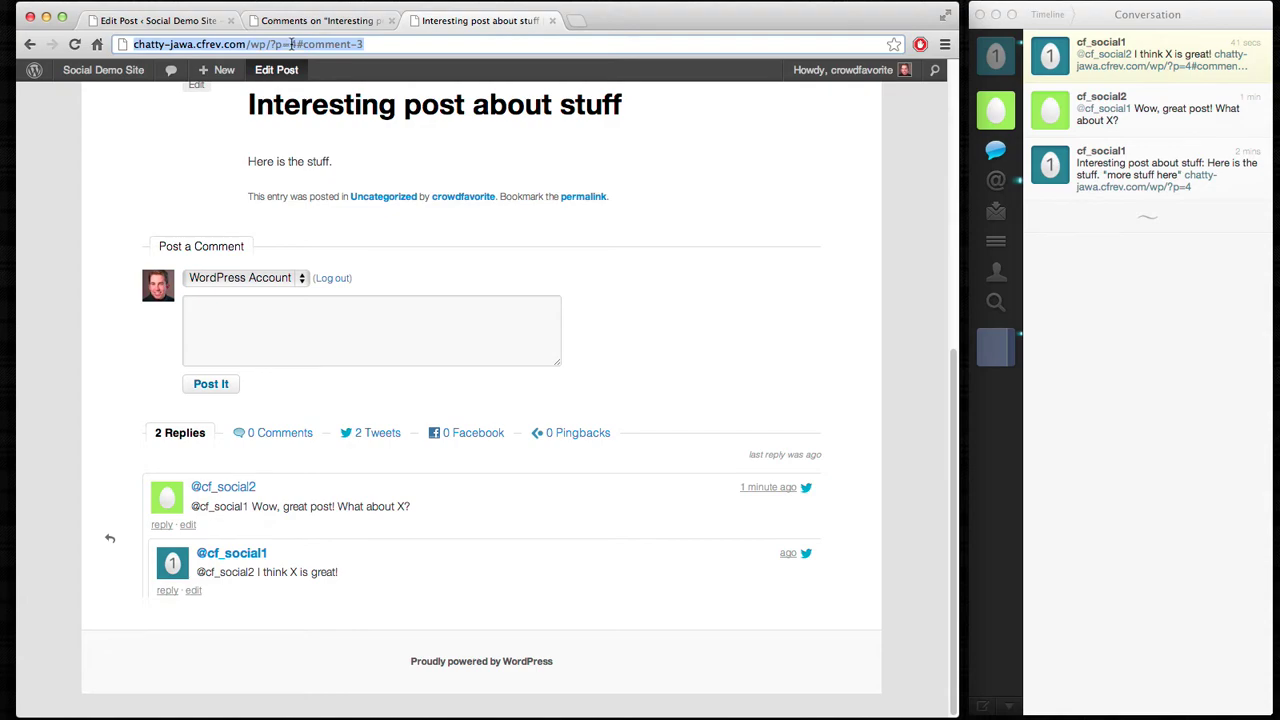
pyautogui.keyDown('shift'); pyautogui.click(298, 44); pyautogui.keyUp('shift')
pyautogui.press('super+c')
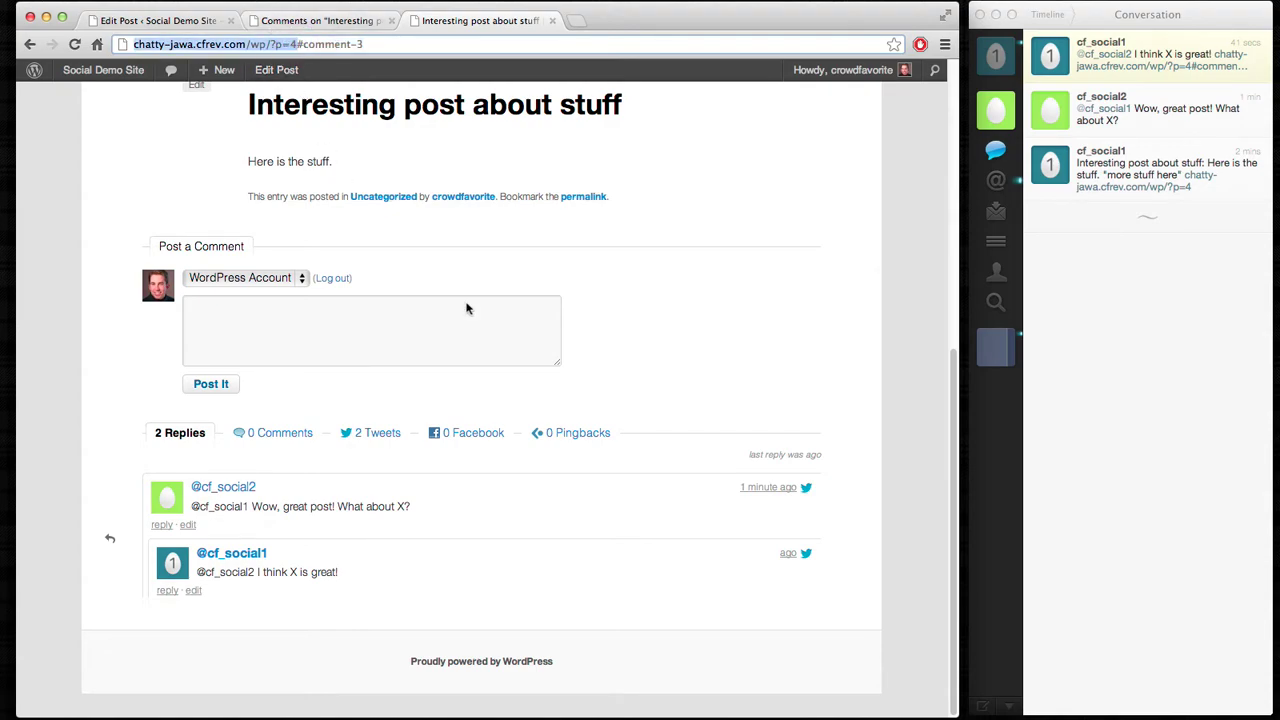
pyautogui.click(1095, 291)
pyautogui.click(1005, 340)
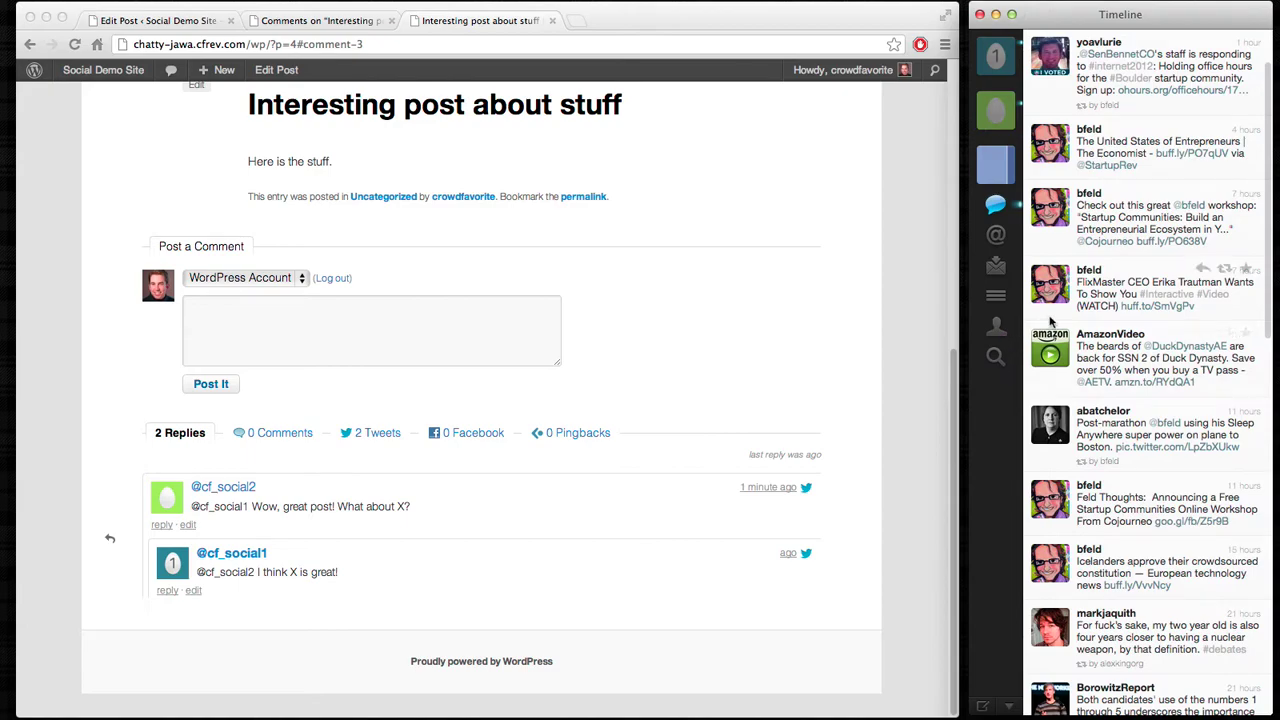
pyautogui.press('super+n')
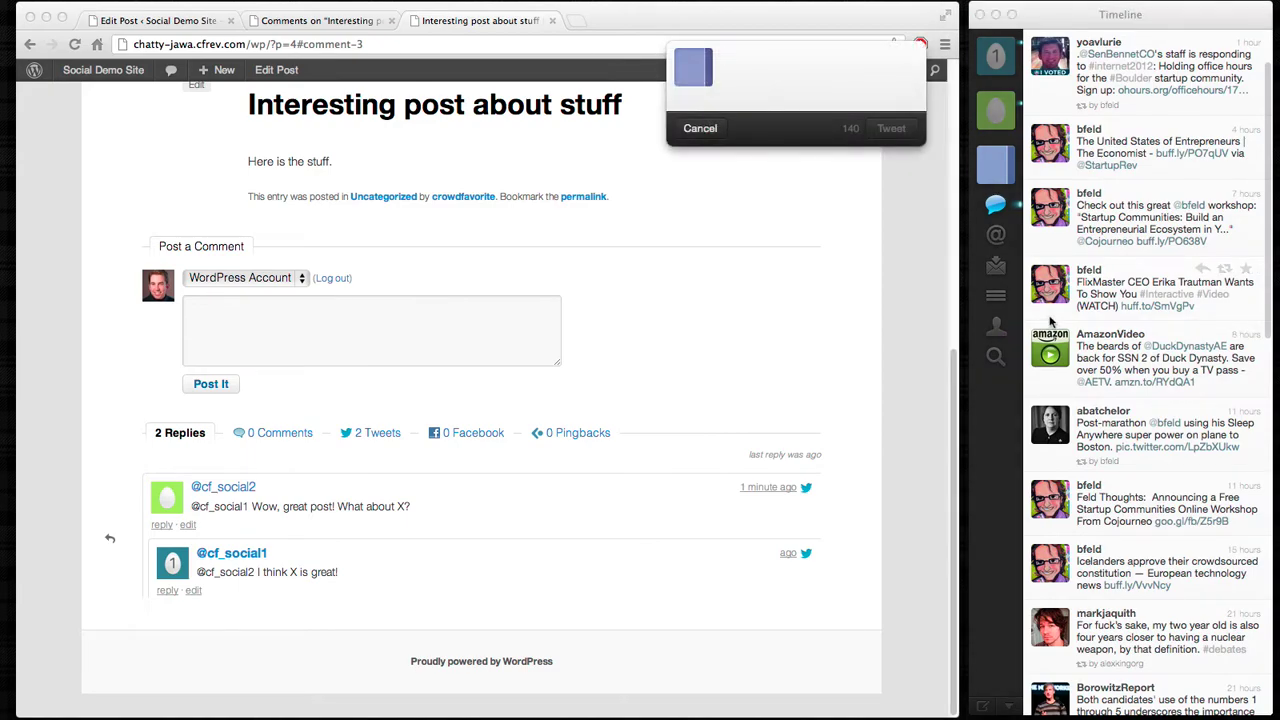
pyautogui.write('This is a great')
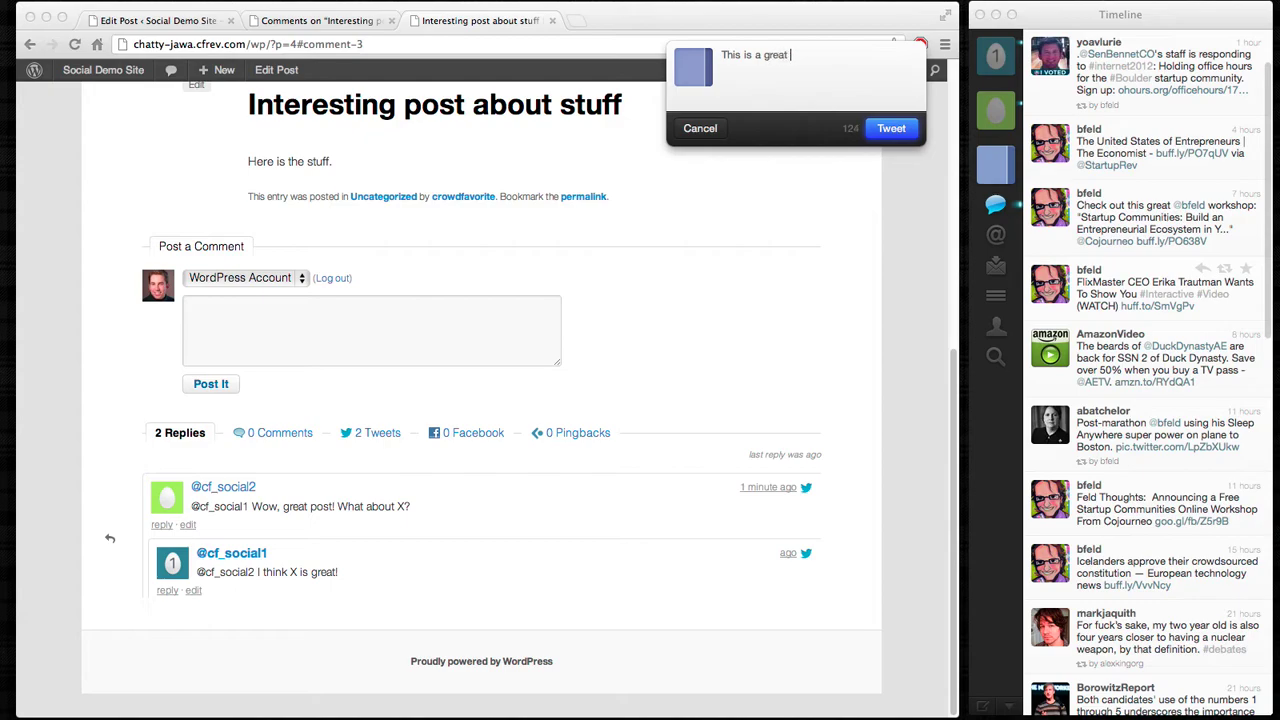
pyautogui.write(' post!')
pyautogui.press('super+v')
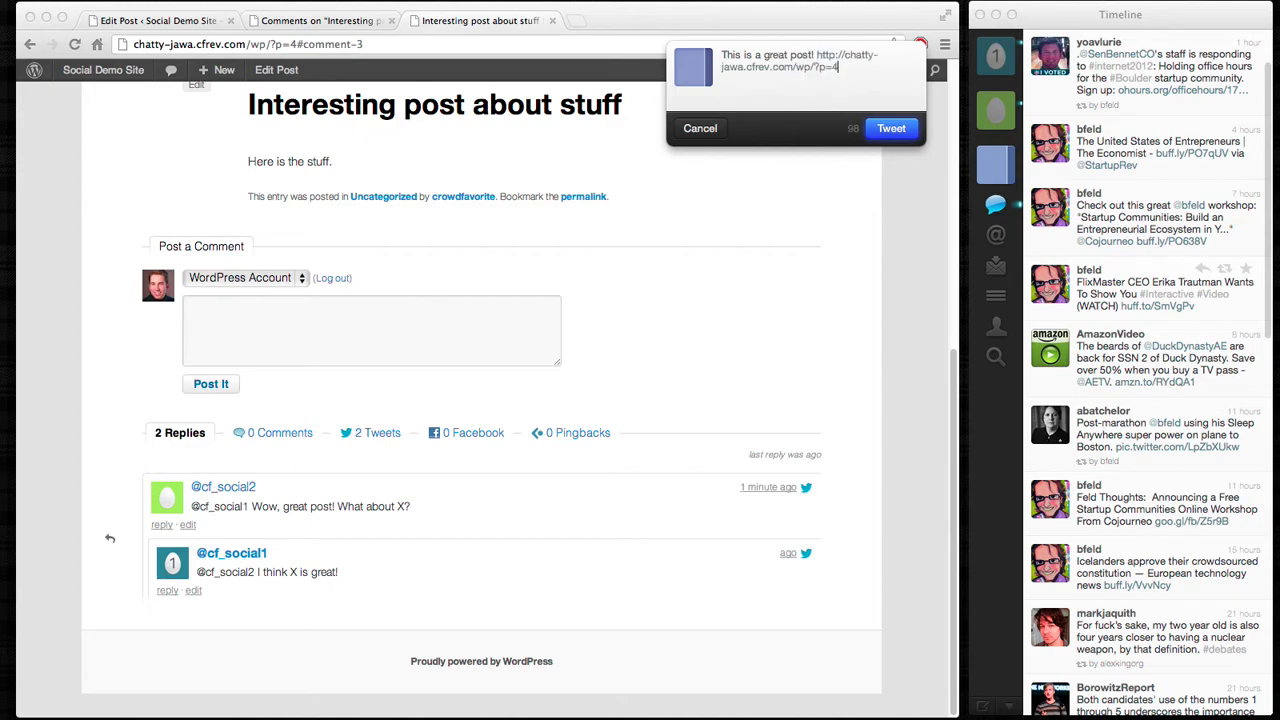
pyautogui.press('super+Return')
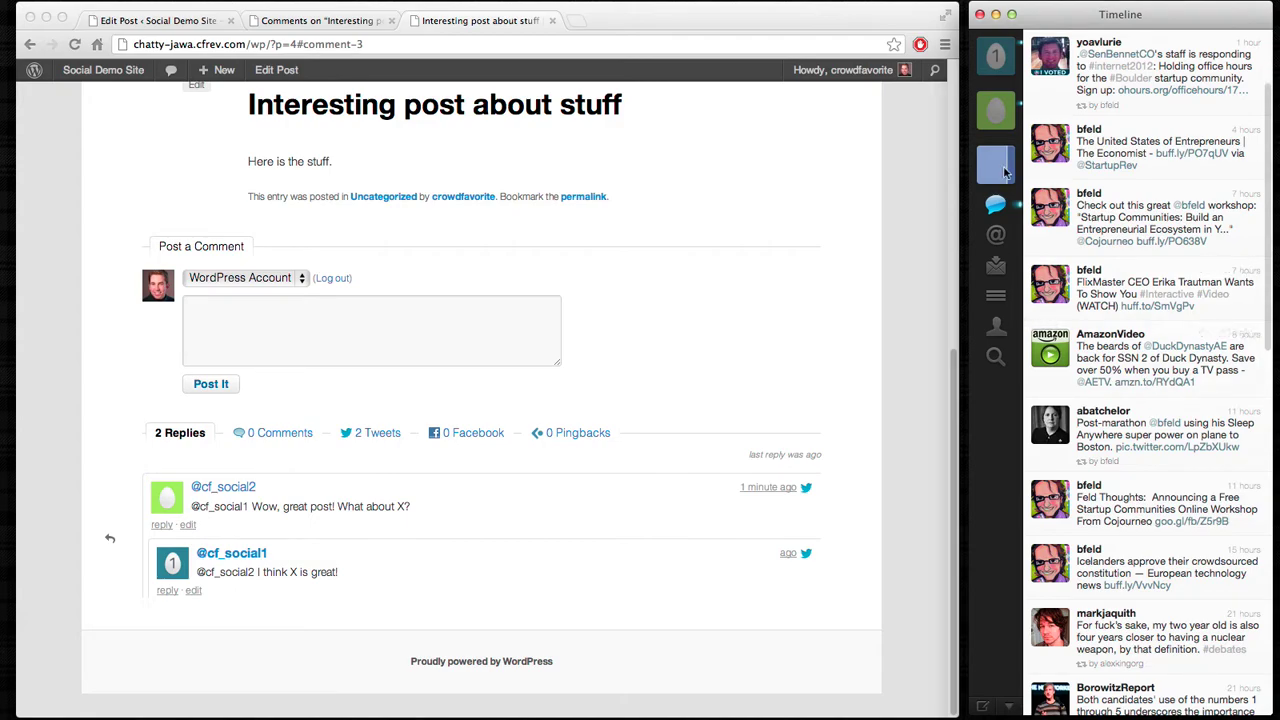
# From the cf_social2 account, tweet "This is a great post:" followed by the copied post link
pyautogui.click(1002, 114)
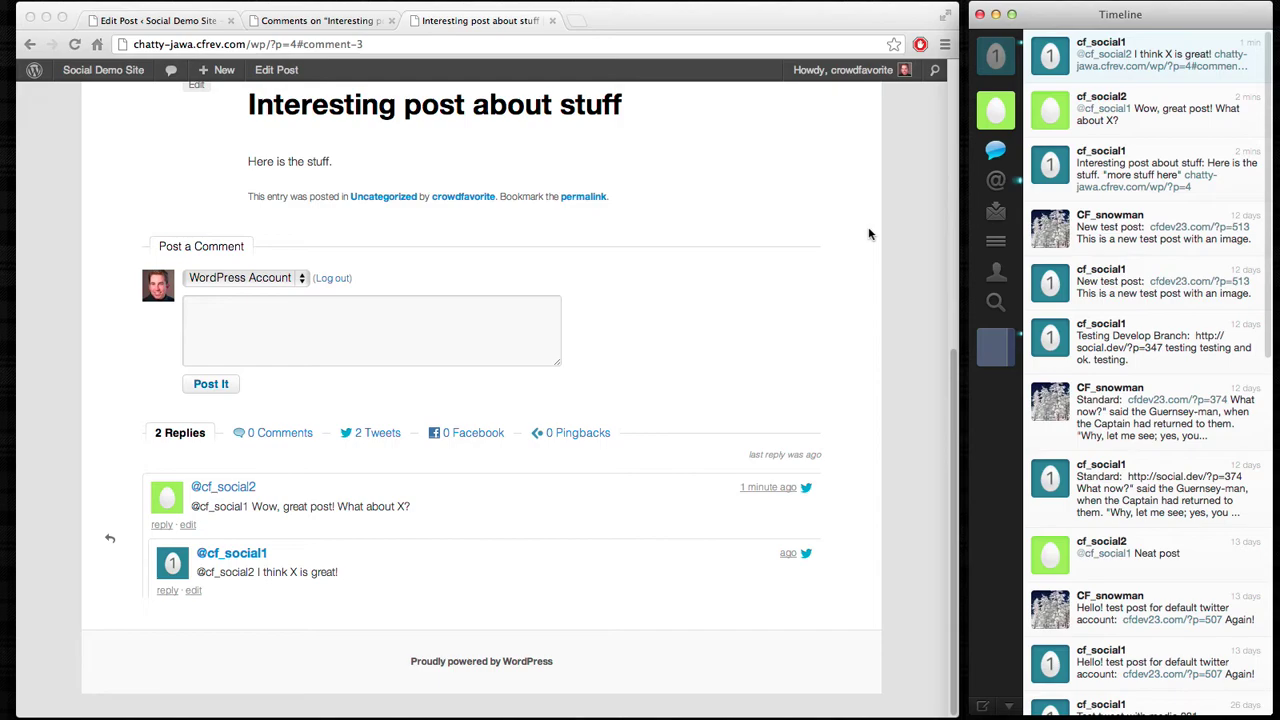
pyautogui.press('super+n')
pyautogui.write('This ')
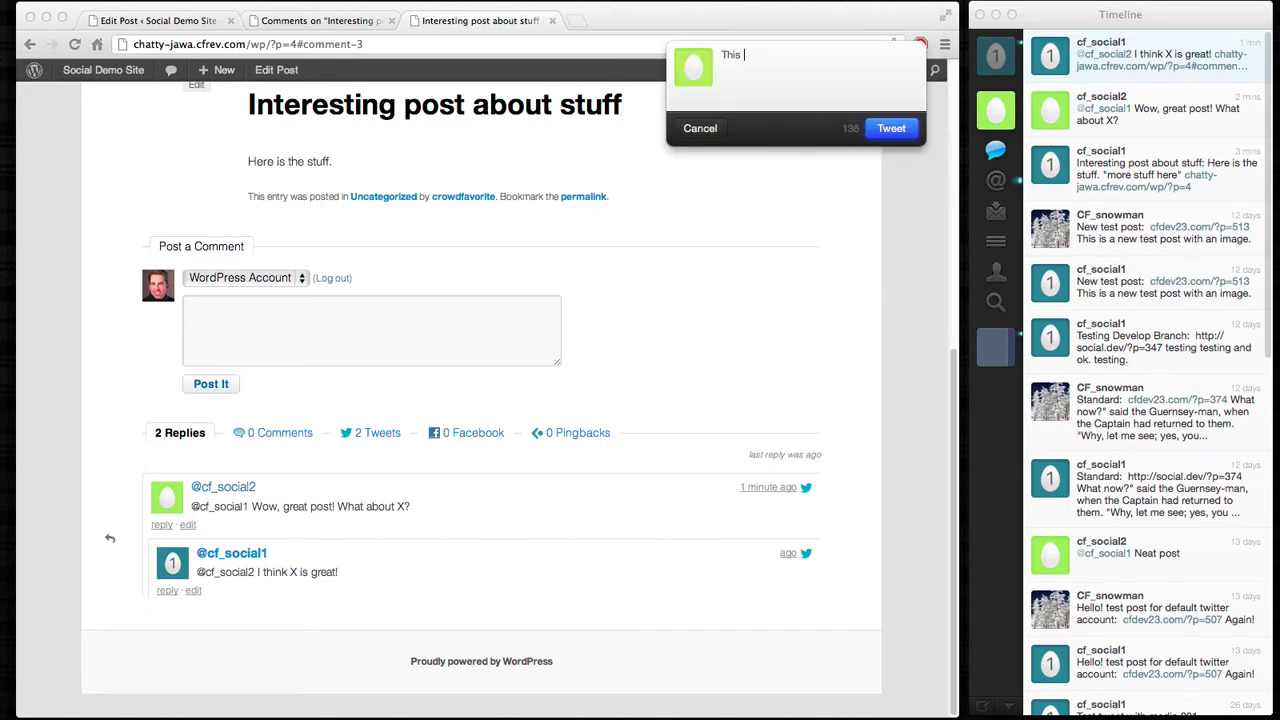
pyautogui.write('is a great post:')
pyautogui.write('http://chatty-jawa.cfrev.com/wp/?p=4#comment-3')
pyautogui.press('super+Return')
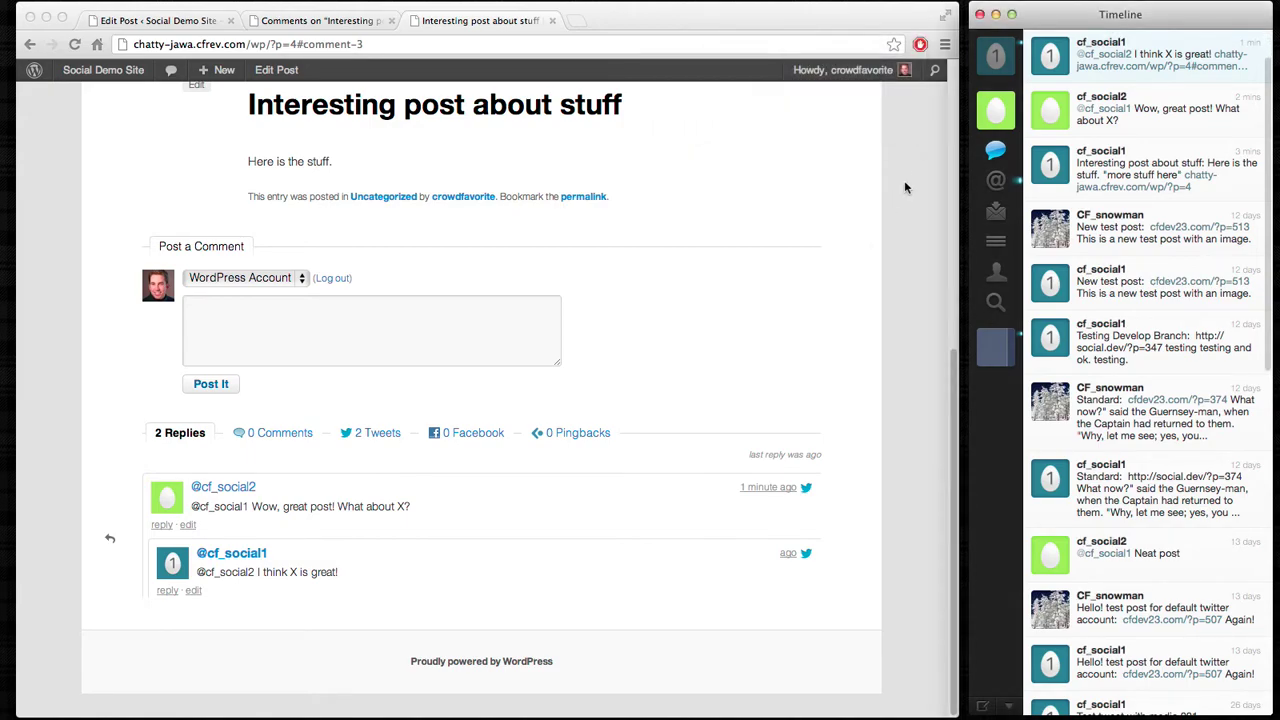
# Open the post link from cf_social2's new tweet in cf_social1's timeline, and find social comments for the post in the browser
pyautogui.click(997, 75)
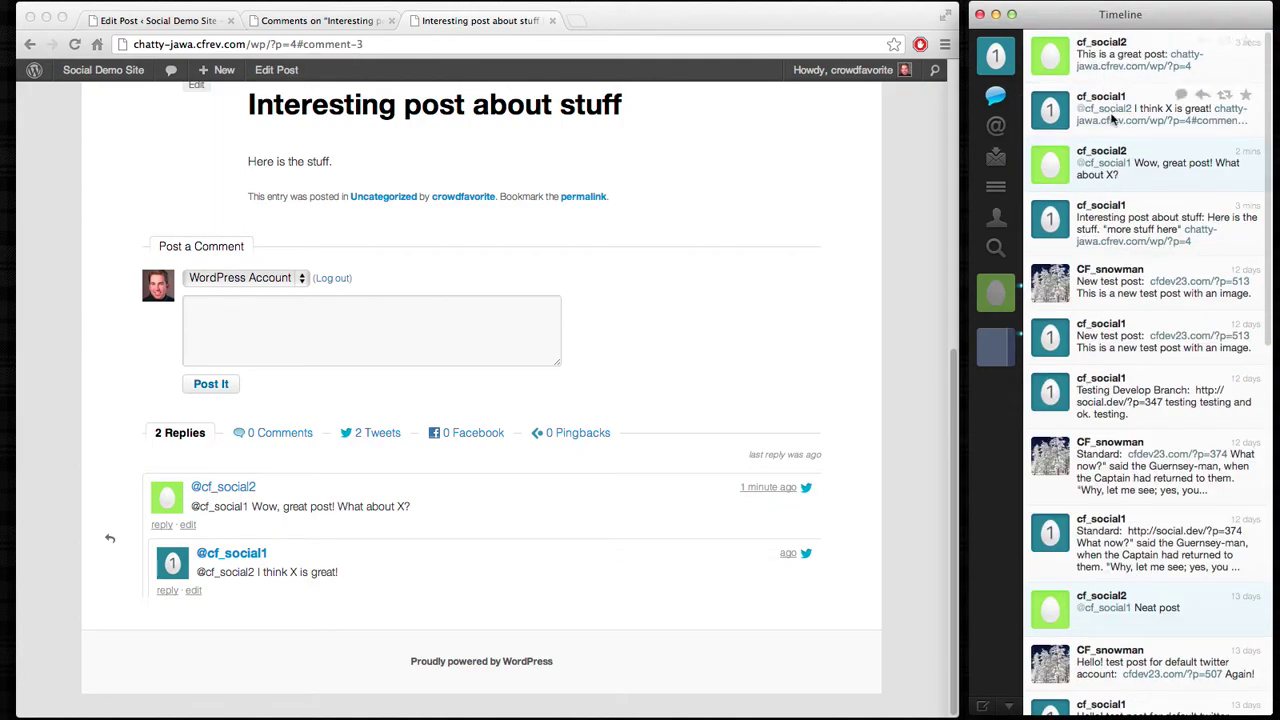
pyautogui.click(1140, 66)
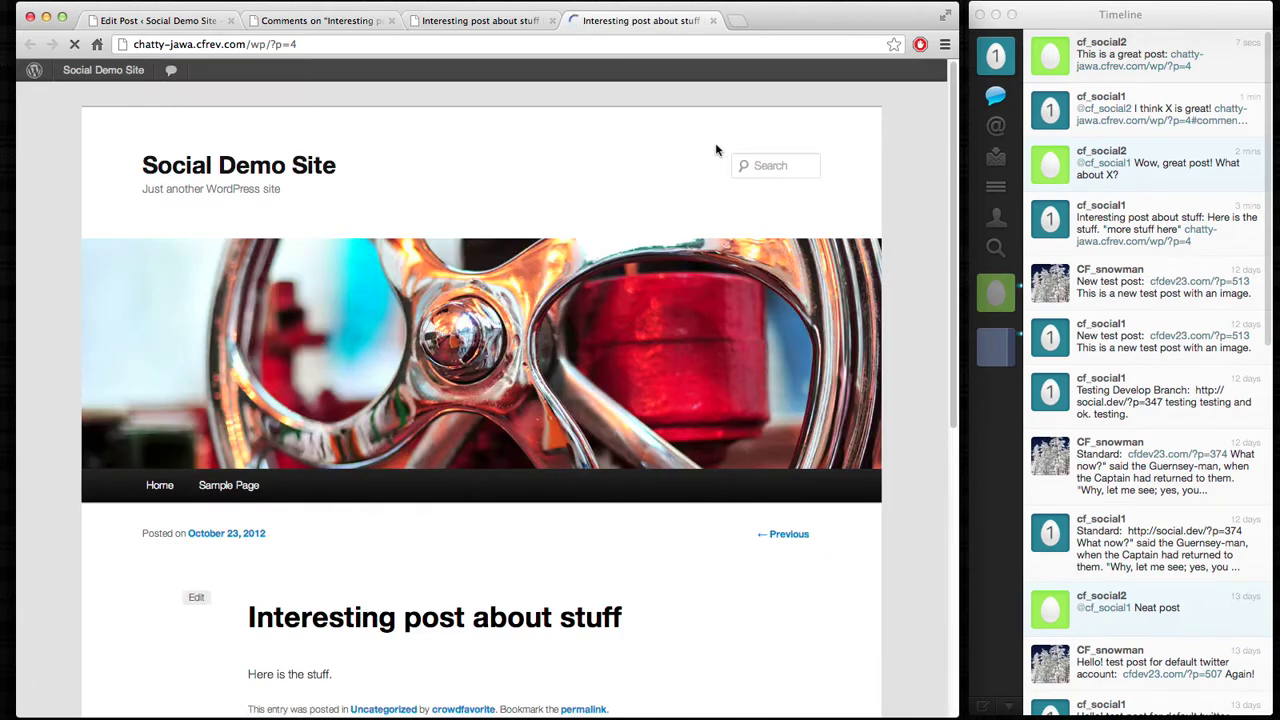
pyautogui.moveTo(172, 75)
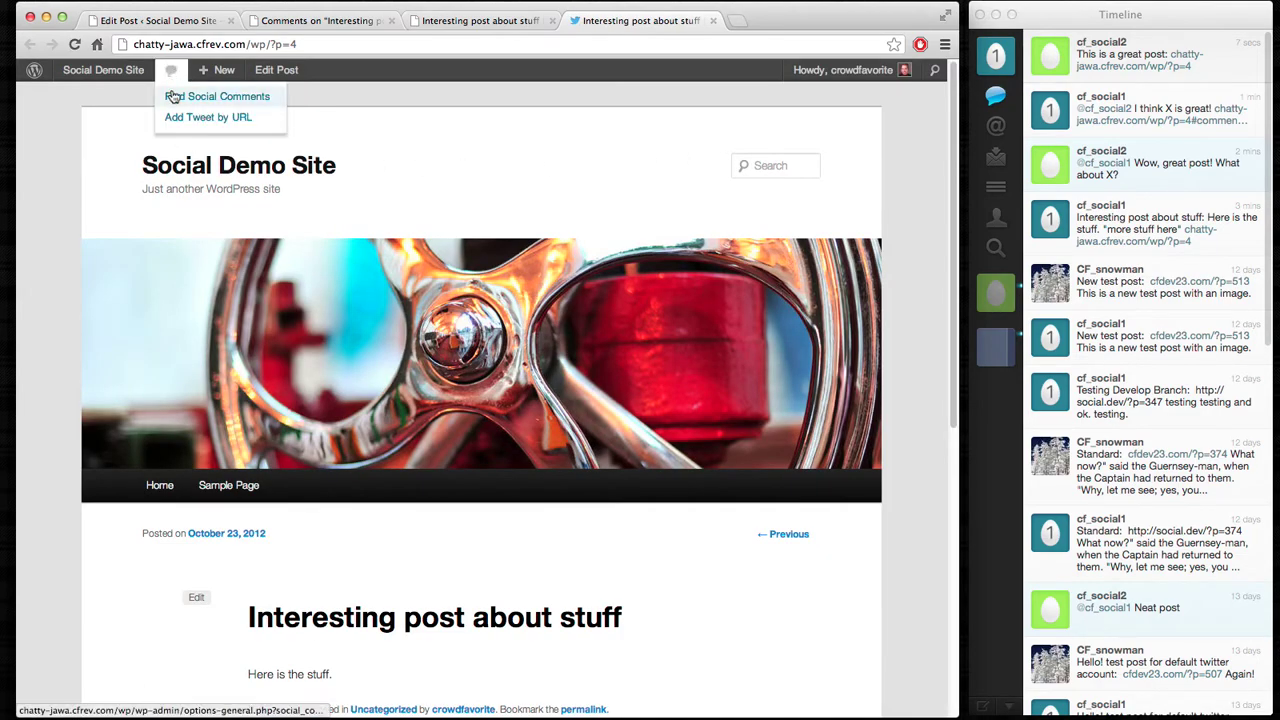
pyautogui.click(173, 96)
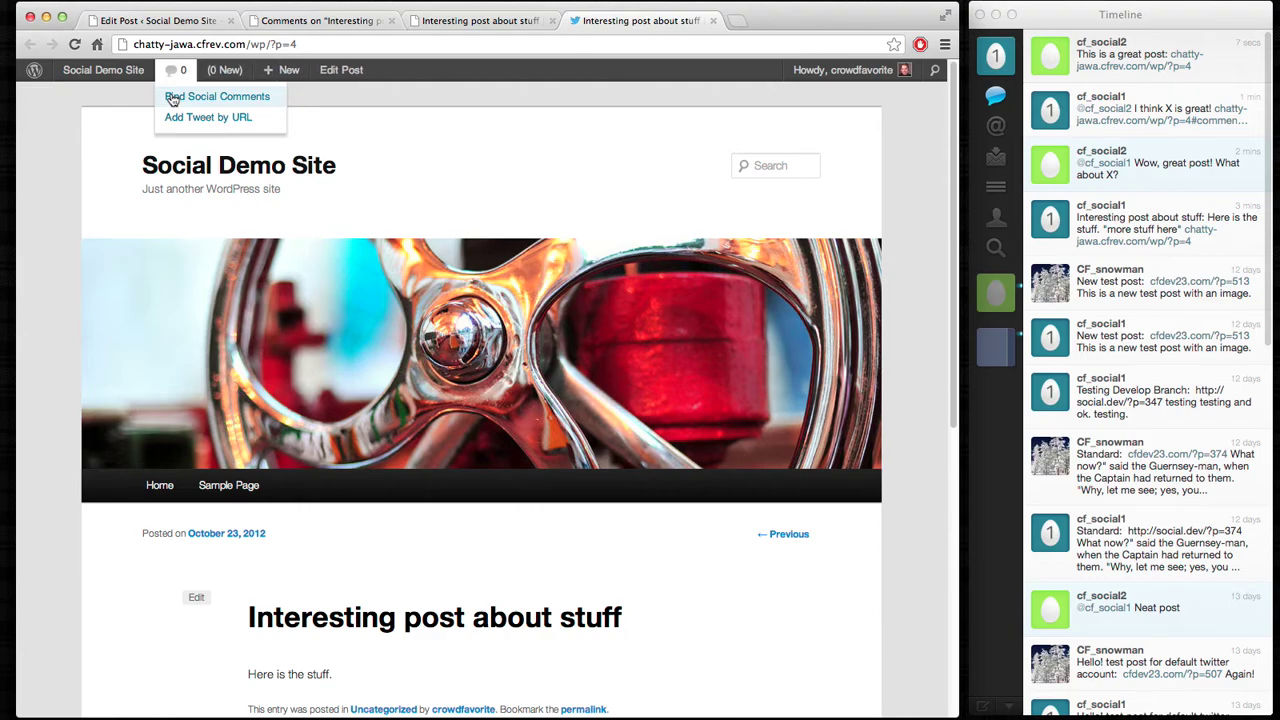
pyautogui.click(172, 99)
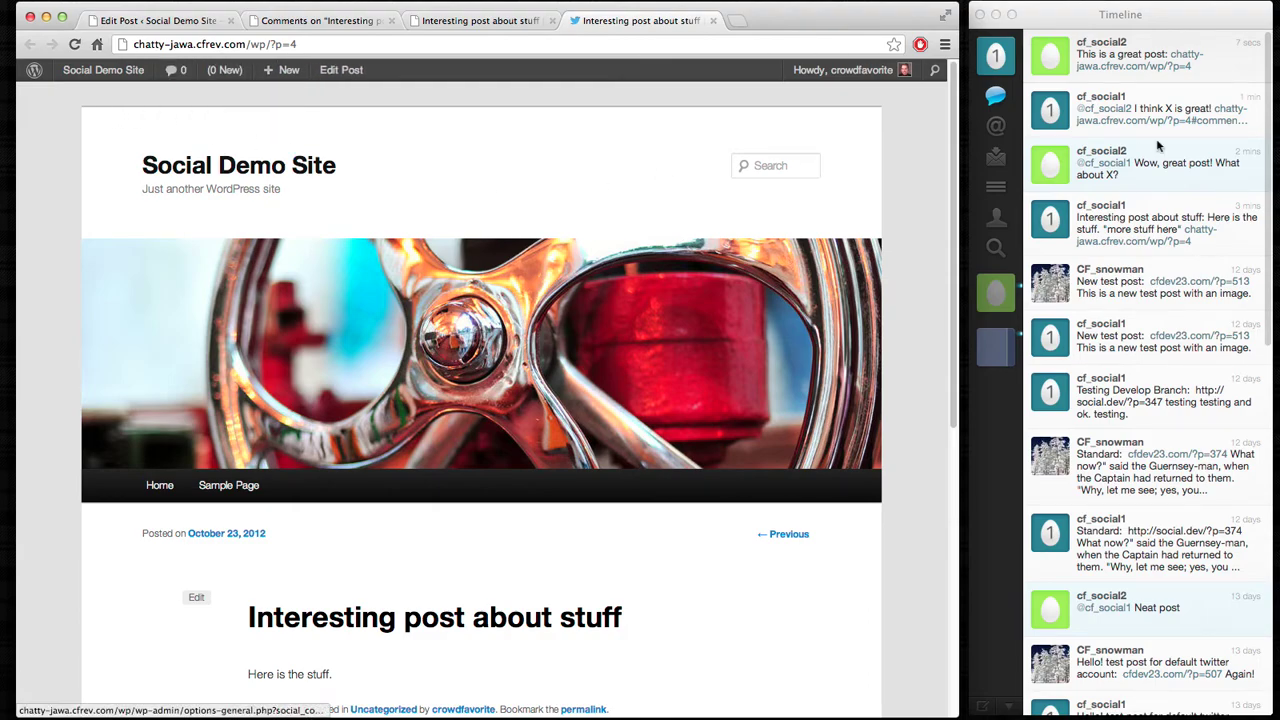
pyautogui.rightClick(1152, 55)
pyautogui.click(1100, 55)
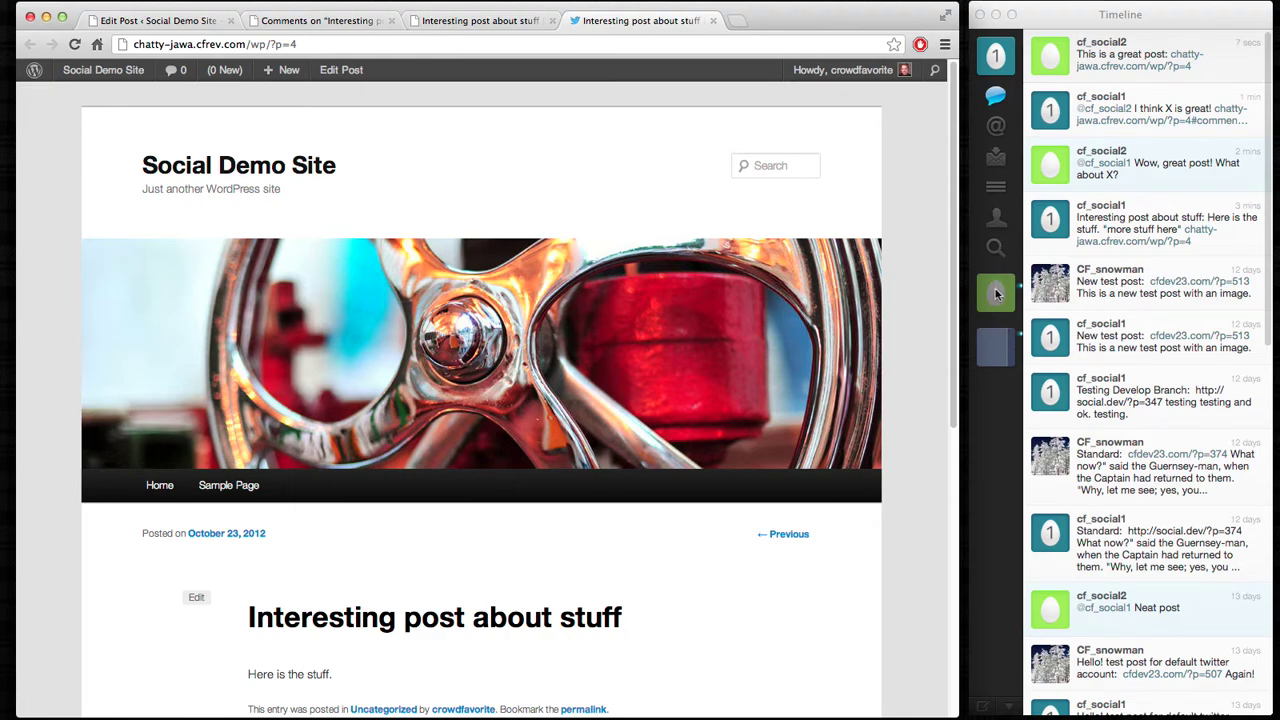
pyautogui.click(996, 293)
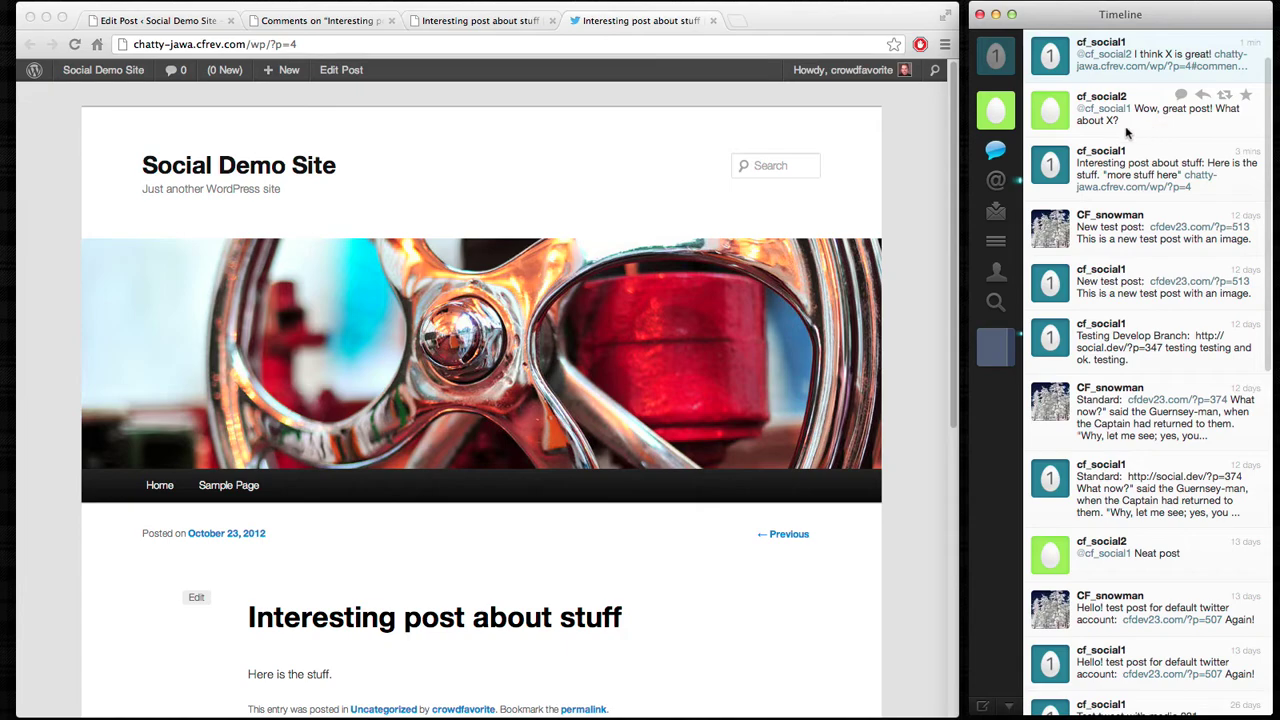
pyautogui.click(1012, 122)
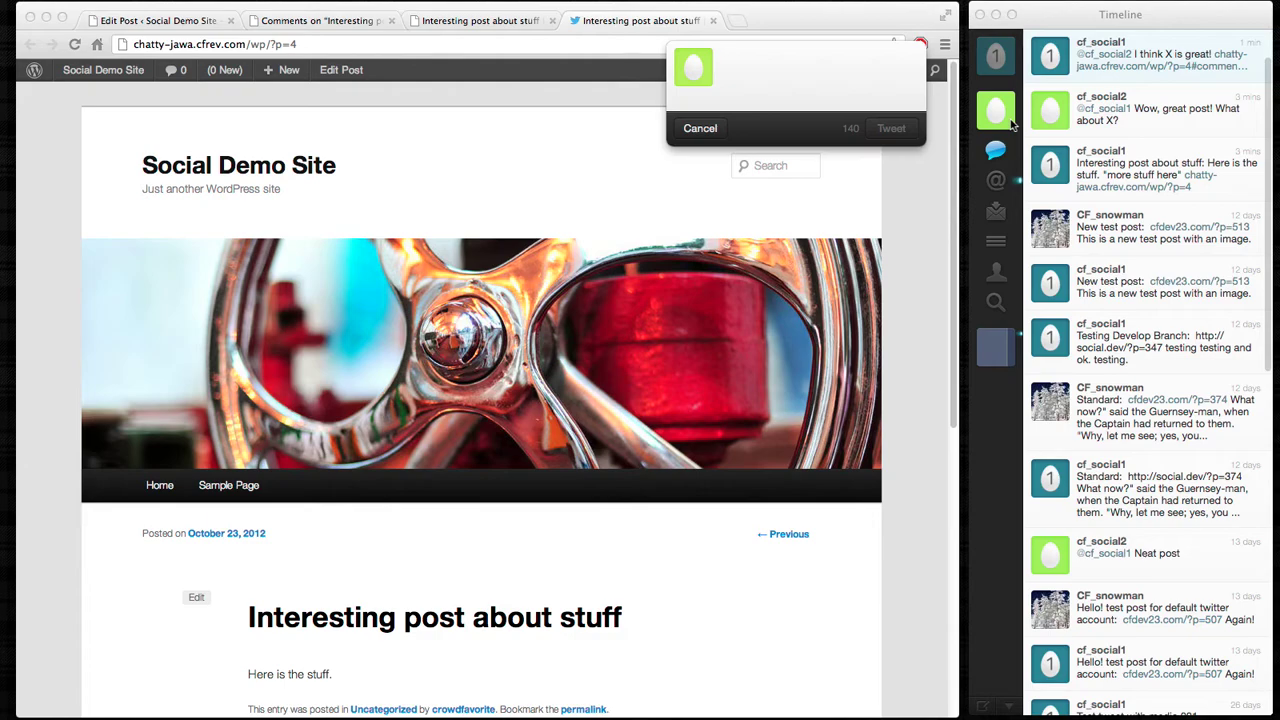
pyautogui.write('Hey did you')
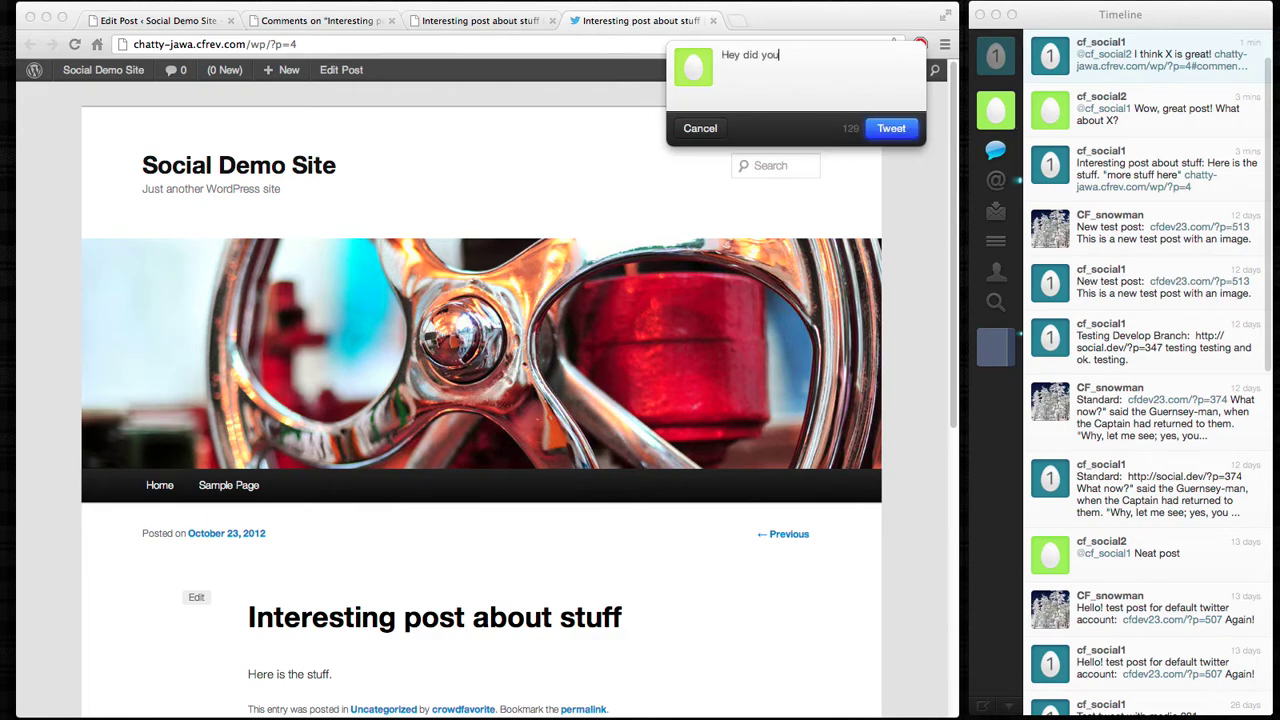
pyautogui.write(' see the great post from @cf_social')
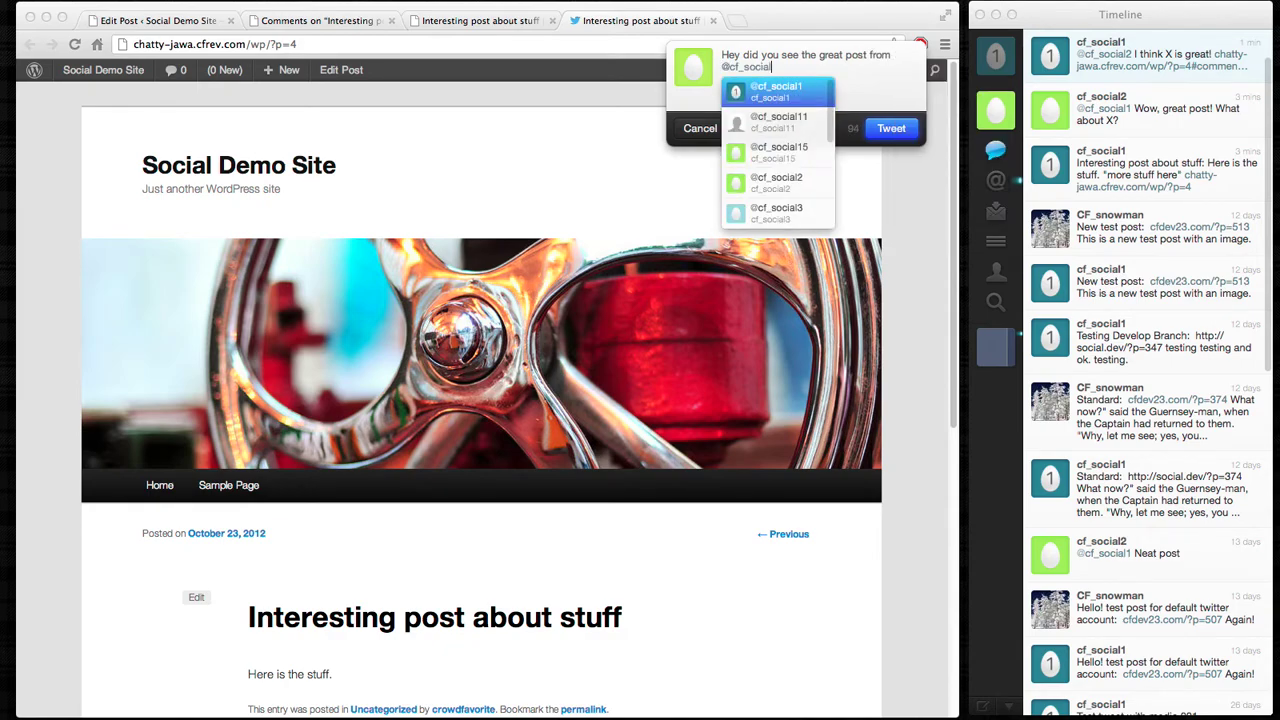
pyautogui.press('Return')
pyautogui.write('? Be s')
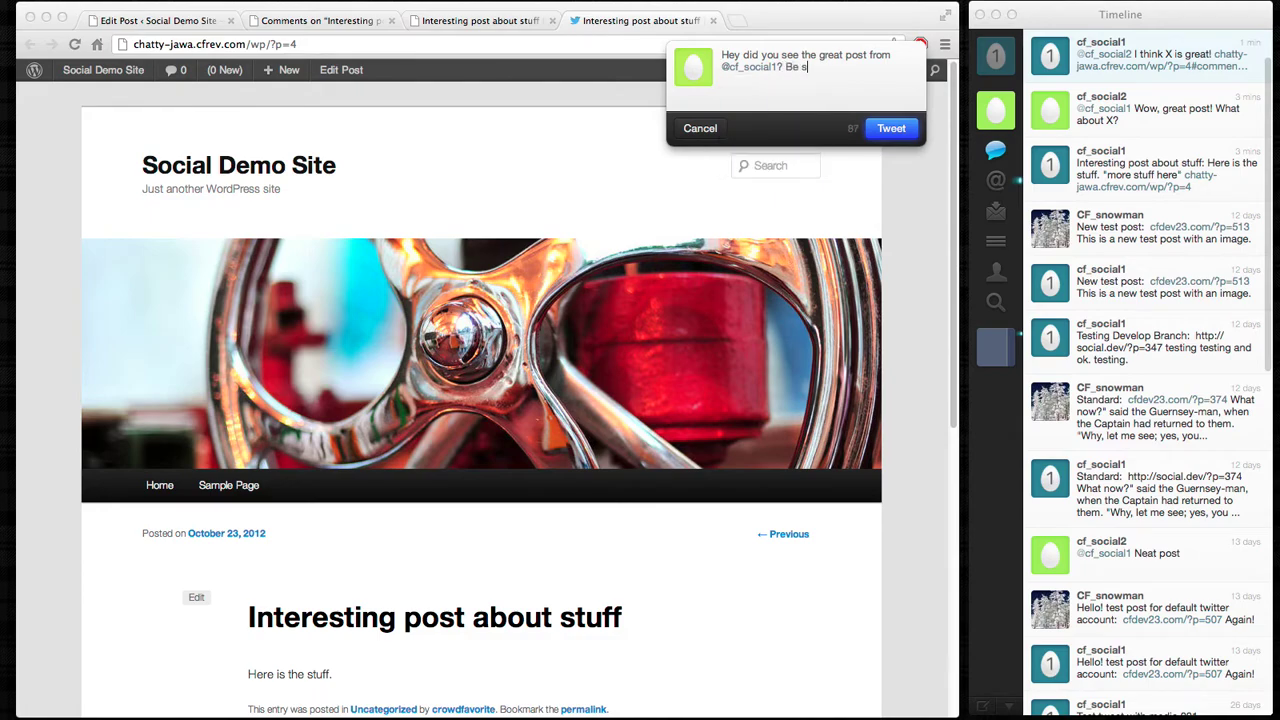
pyautogui.write('ure to check it out.')
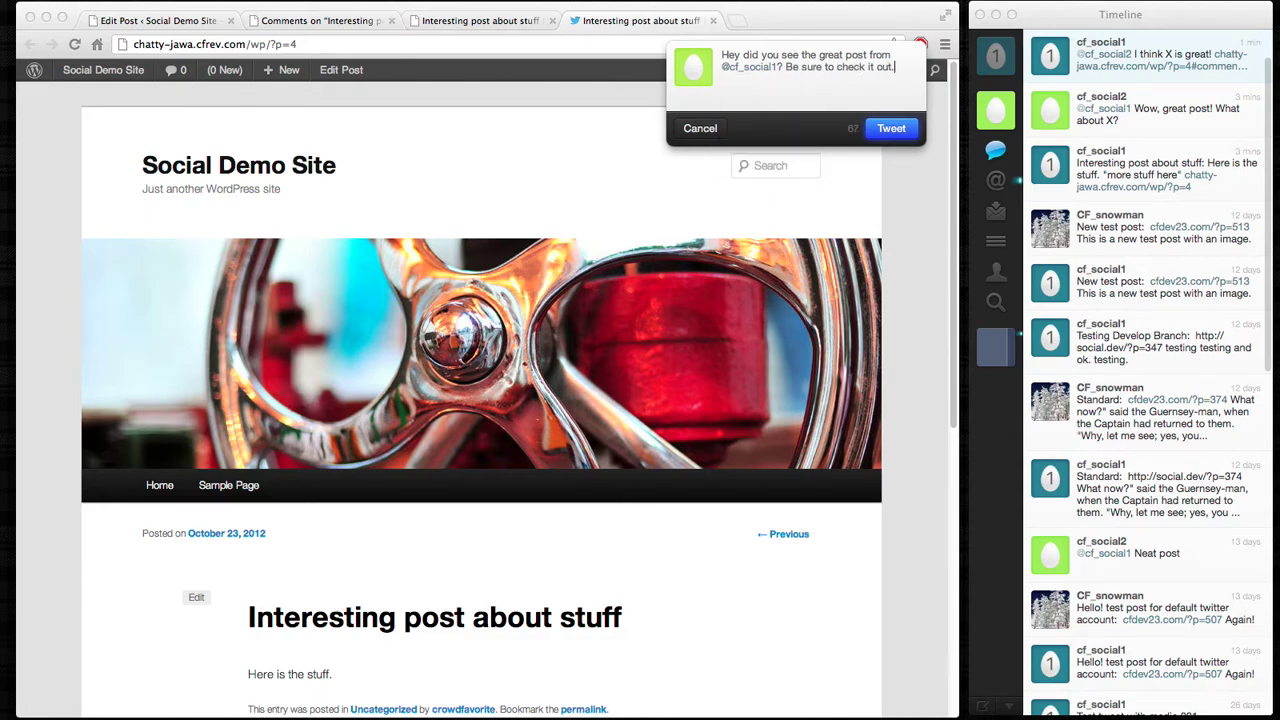
pyautogui.click(879, 130)
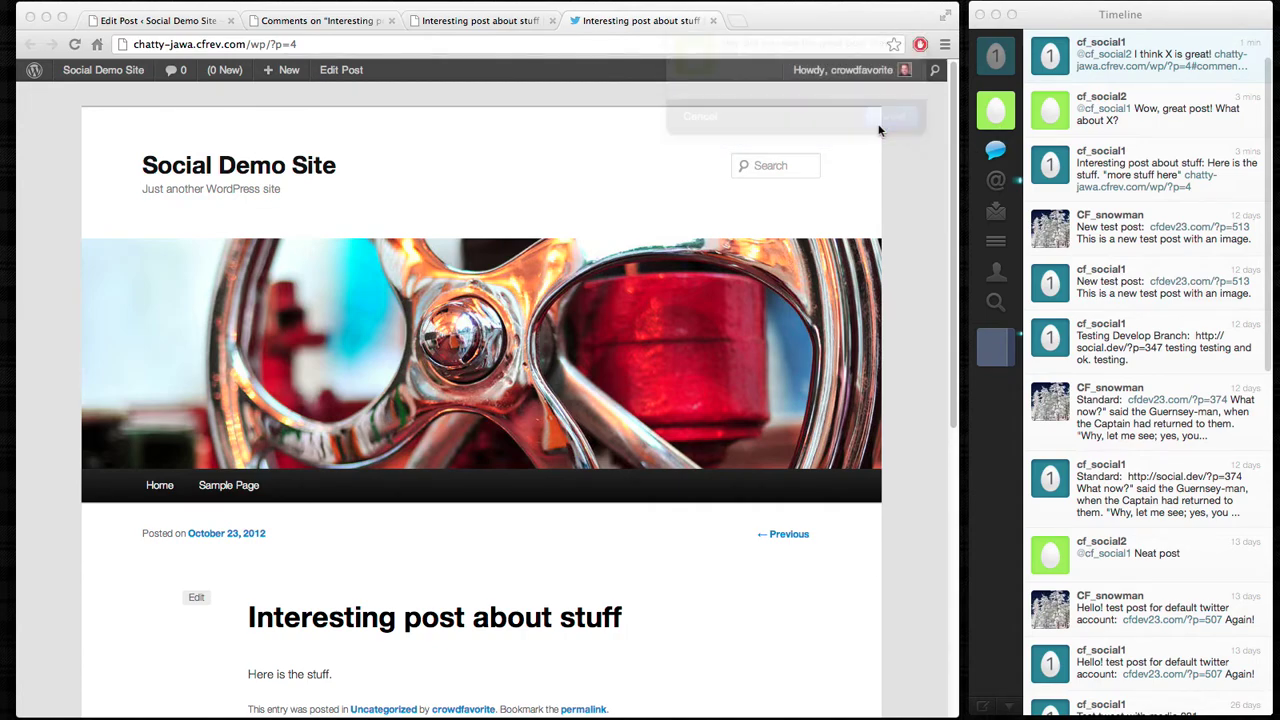
# In the Twitter client, copy the link to cf_social2's newest tweet from cf_social1's mentions
pyautogui.click(995, 112)
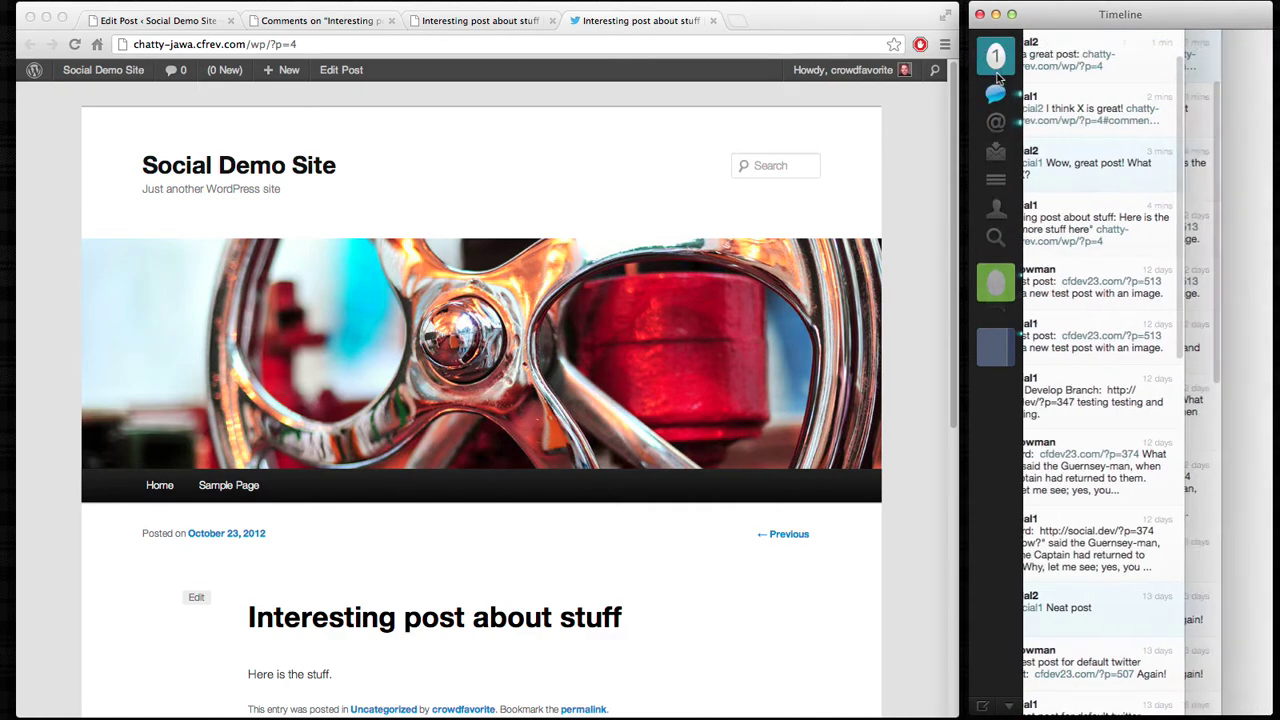
pyautogui.click(996, 124)
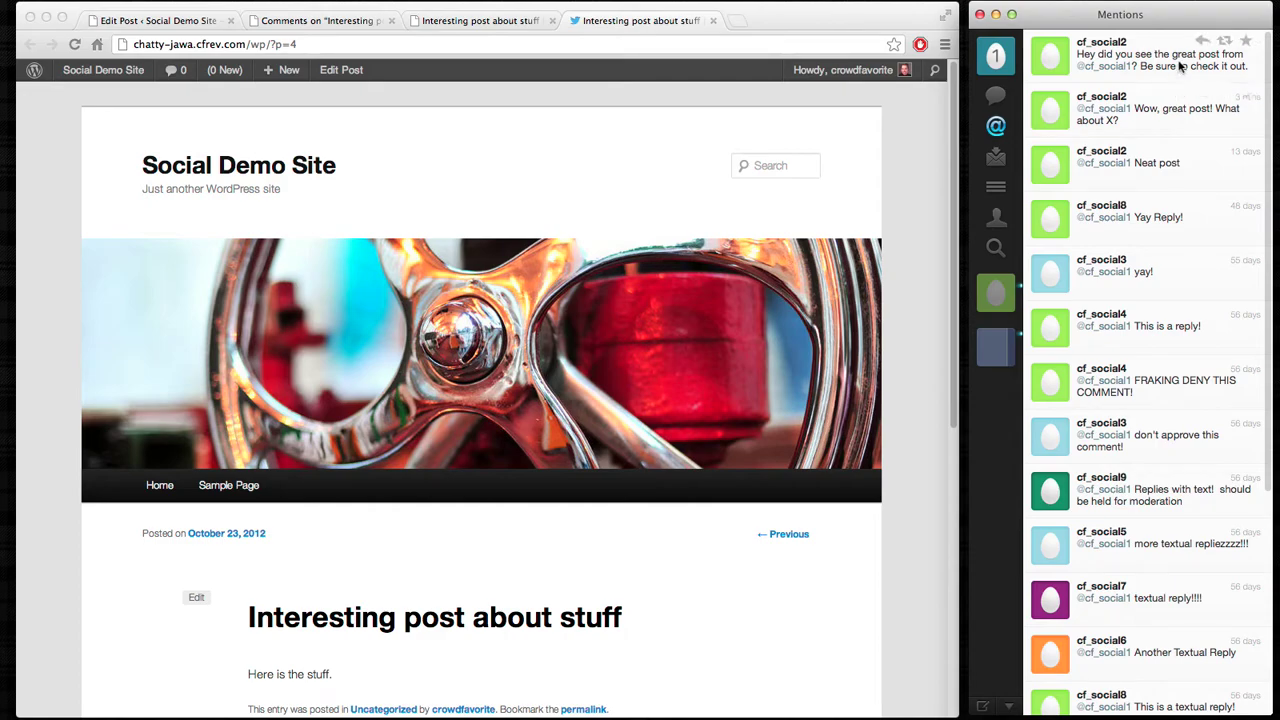
pyautogui.rightClick(1176, 57)
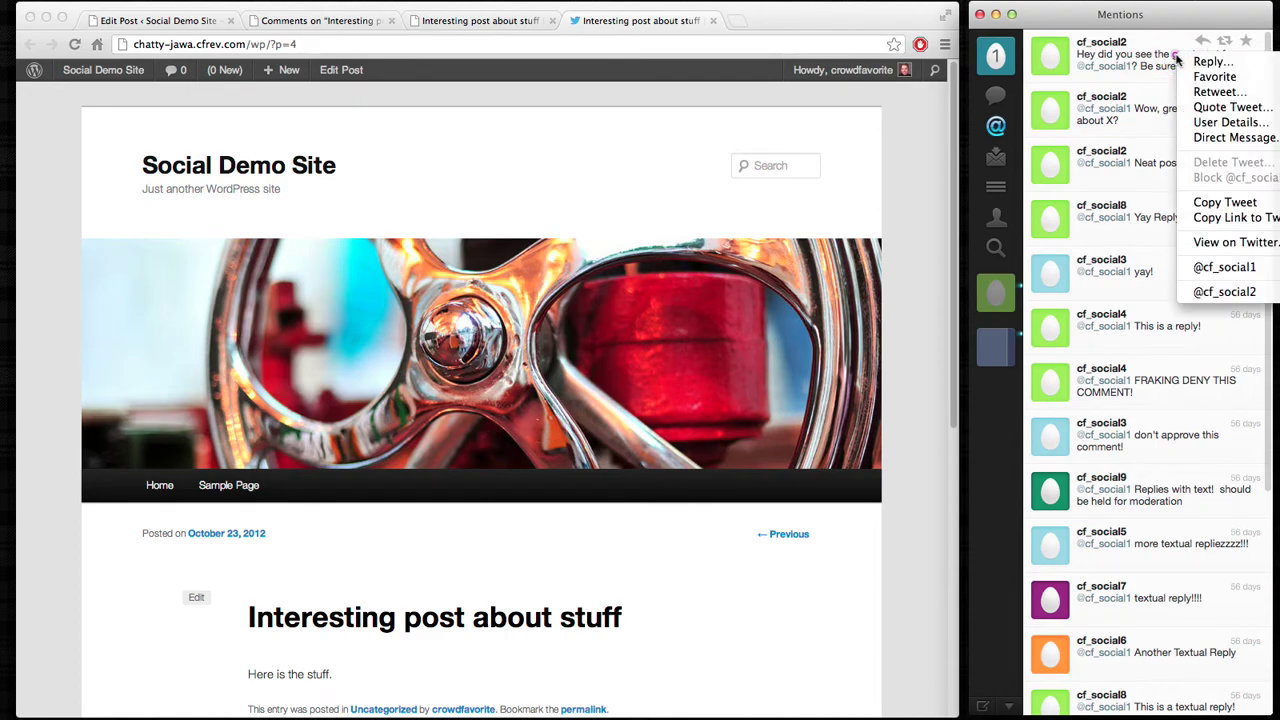
pyautogui.click(1221, 217)
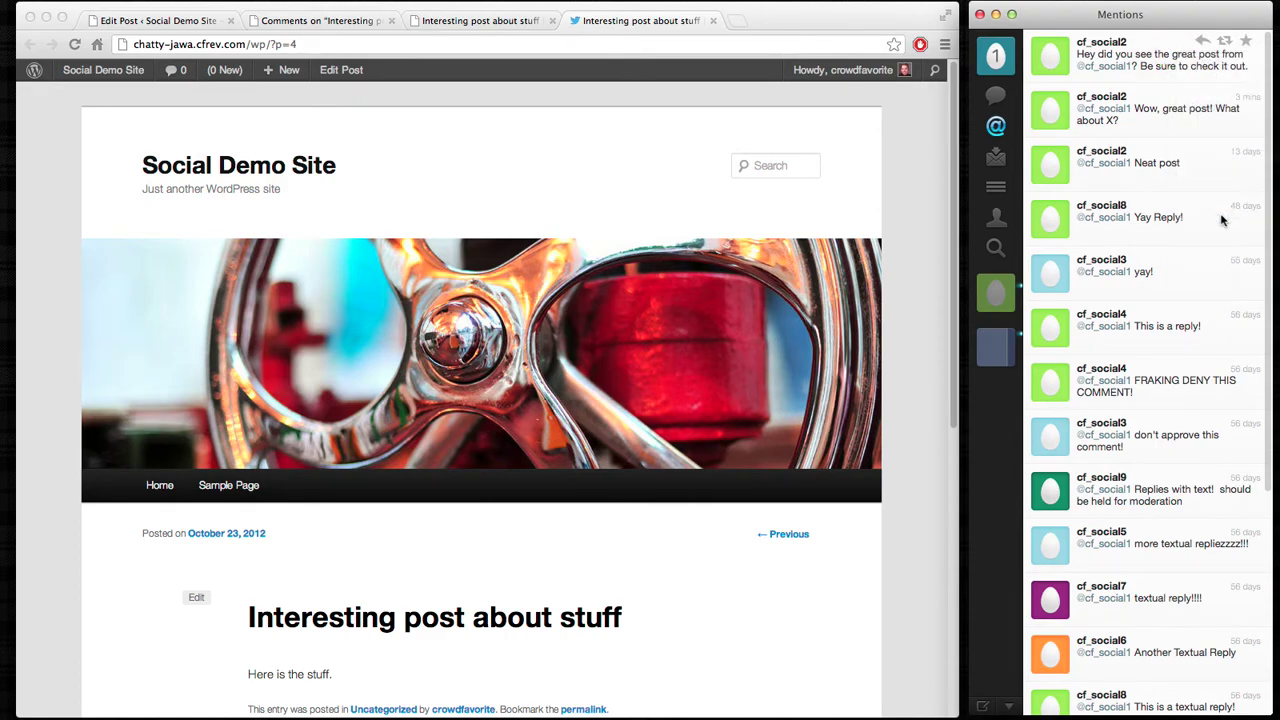
# In the browser, add the copied tweet link to "Interesting post about stuff" with Add Tweet by URL
pyautogui.click(551, 114)
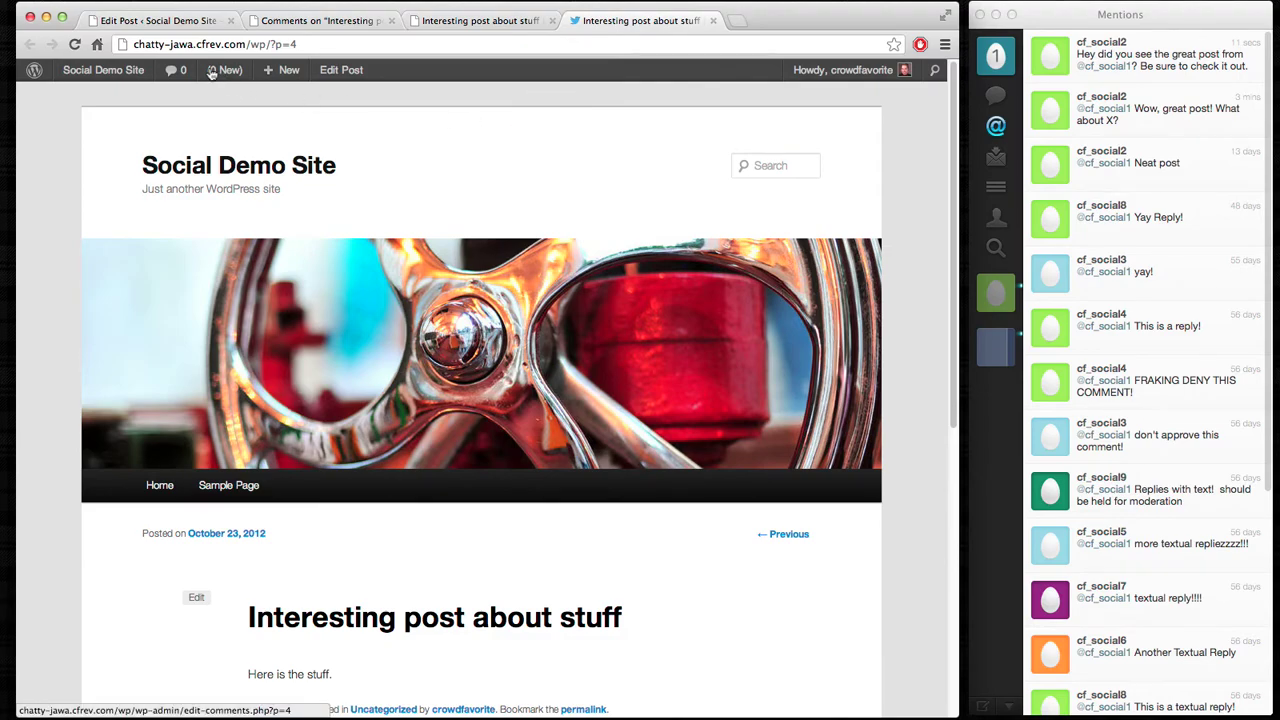
pyautogui.click(175, 75)
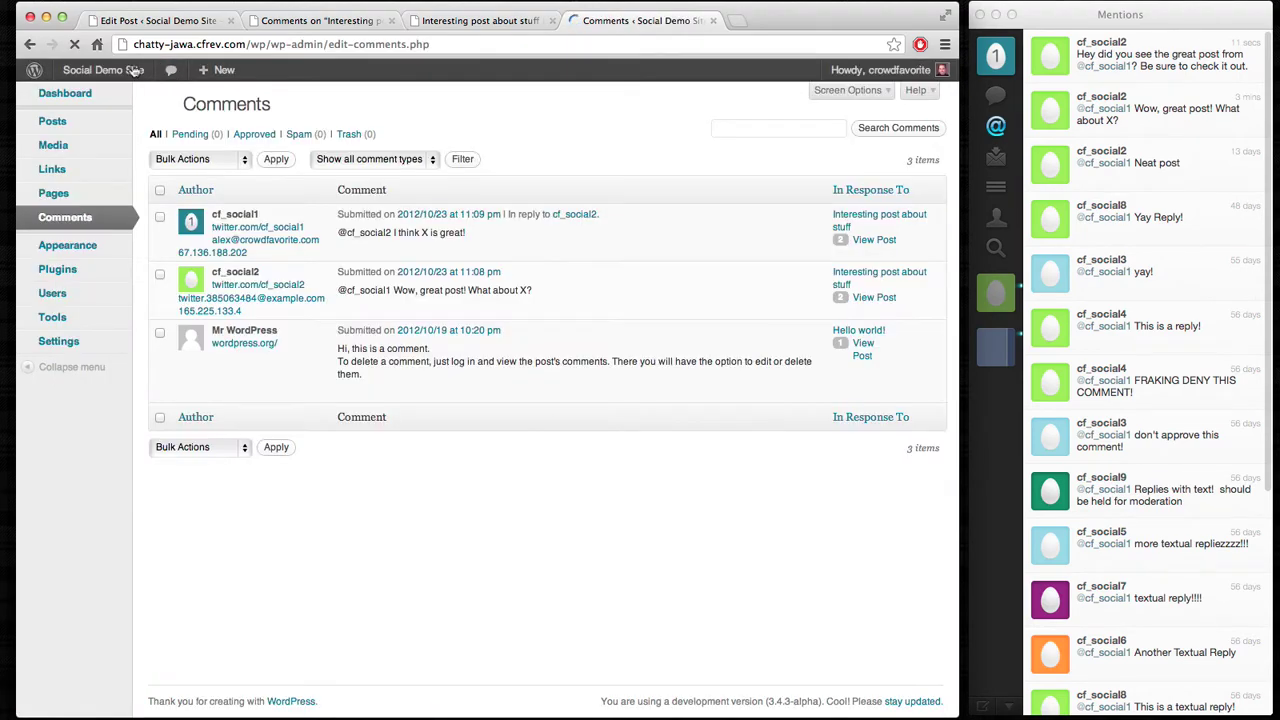
pyautogui.press('super+bracketleft')
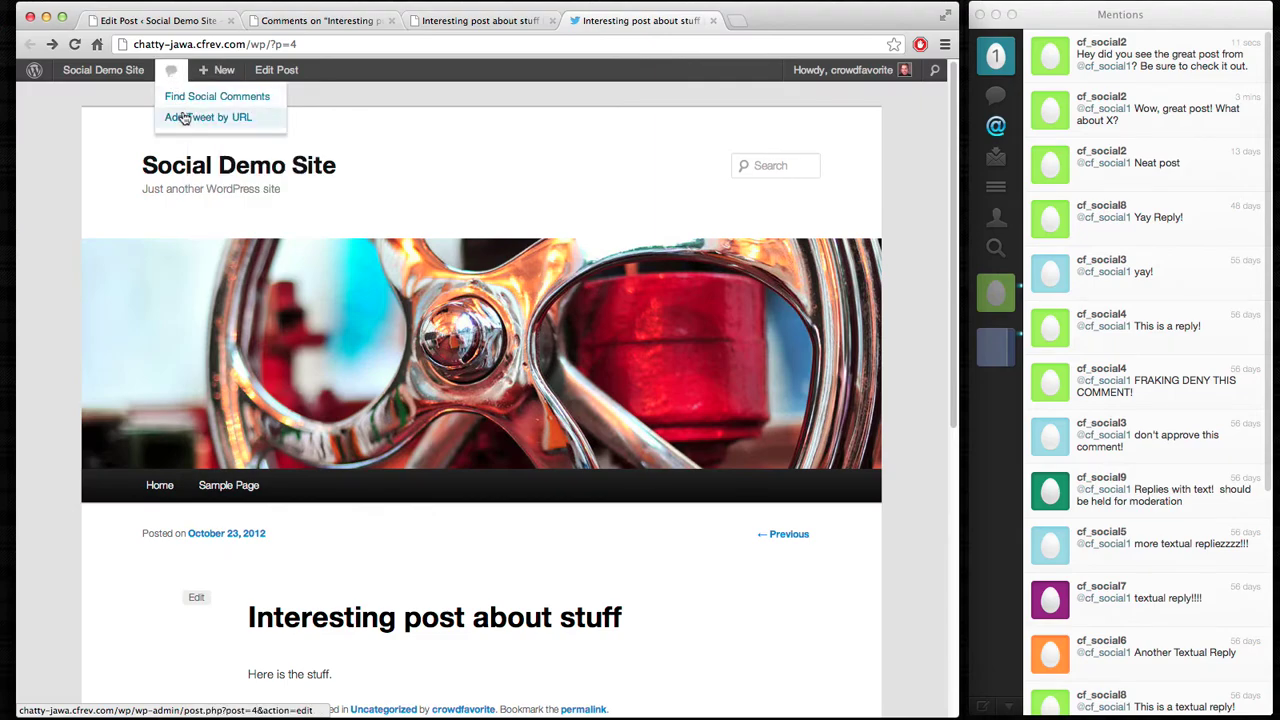
pyautogui.moveTo(171, 70)
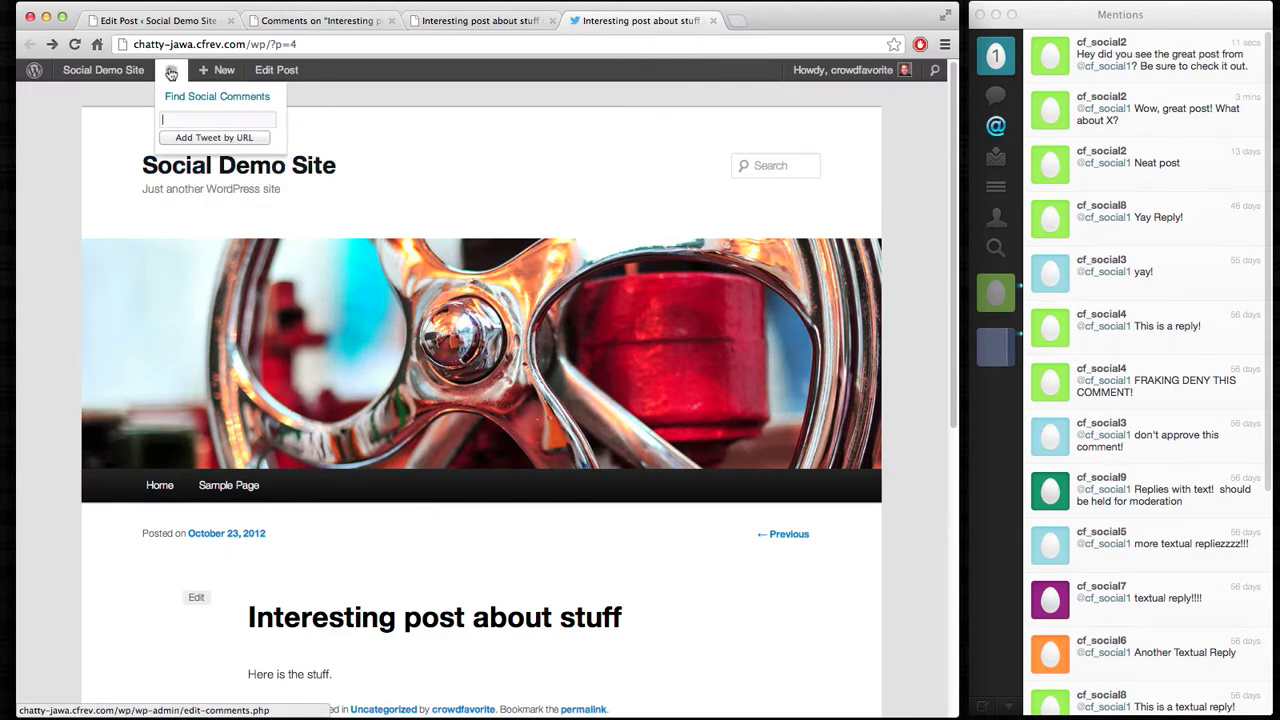
pyautogui.click(181, 120)
pyautogui.press('super+v')
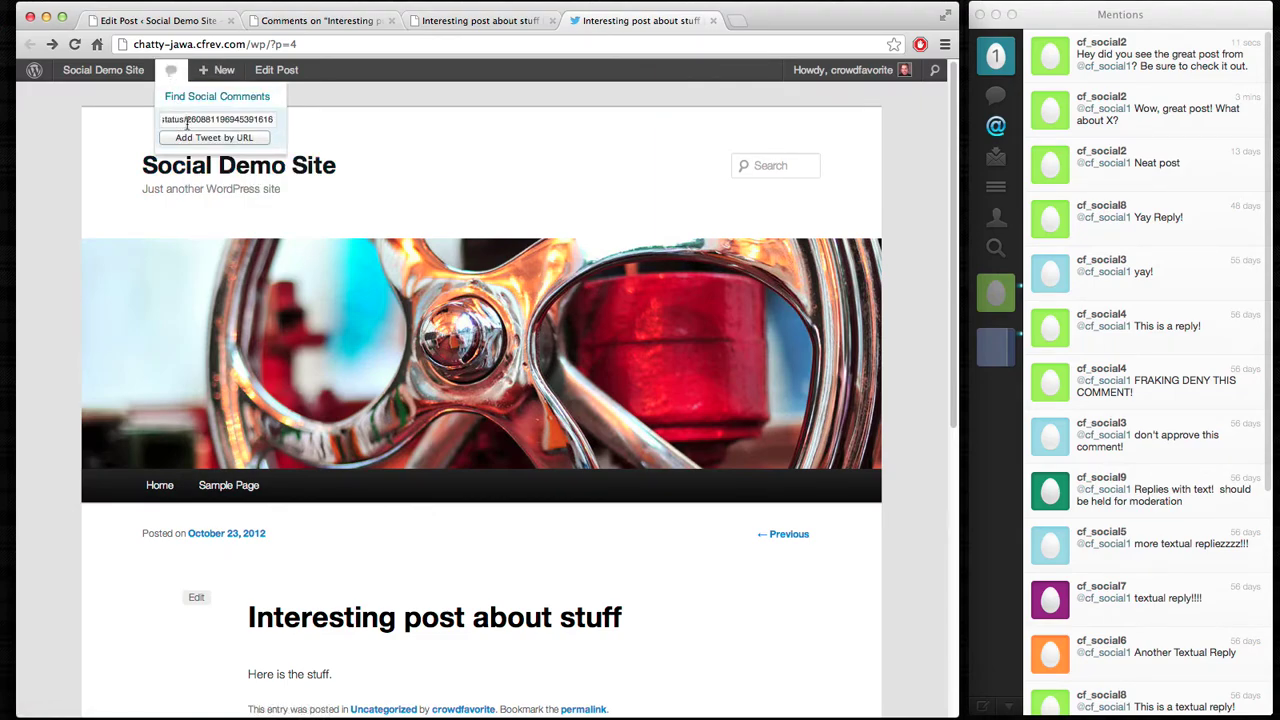
pyautogui.click(191, 139)
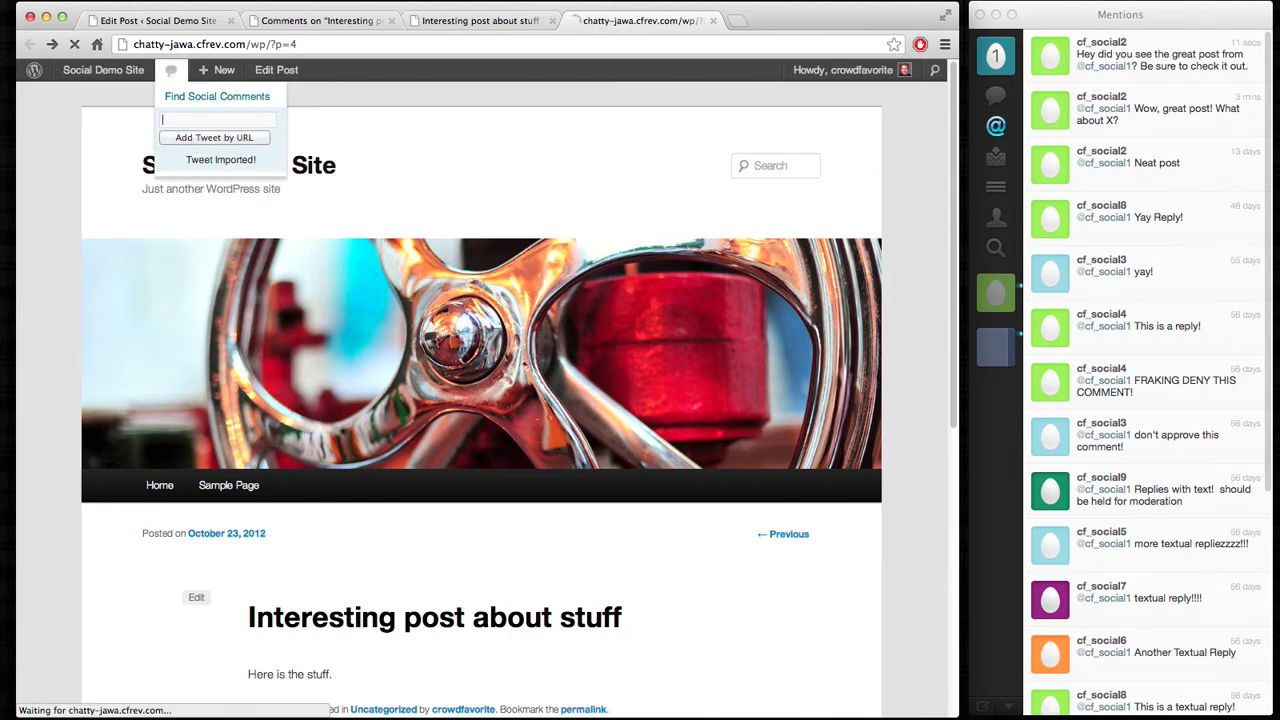
# Open a reply form under the imported cf_social2 tweet in the post's replies
pyautogui.scroll(-5, 199, 428)
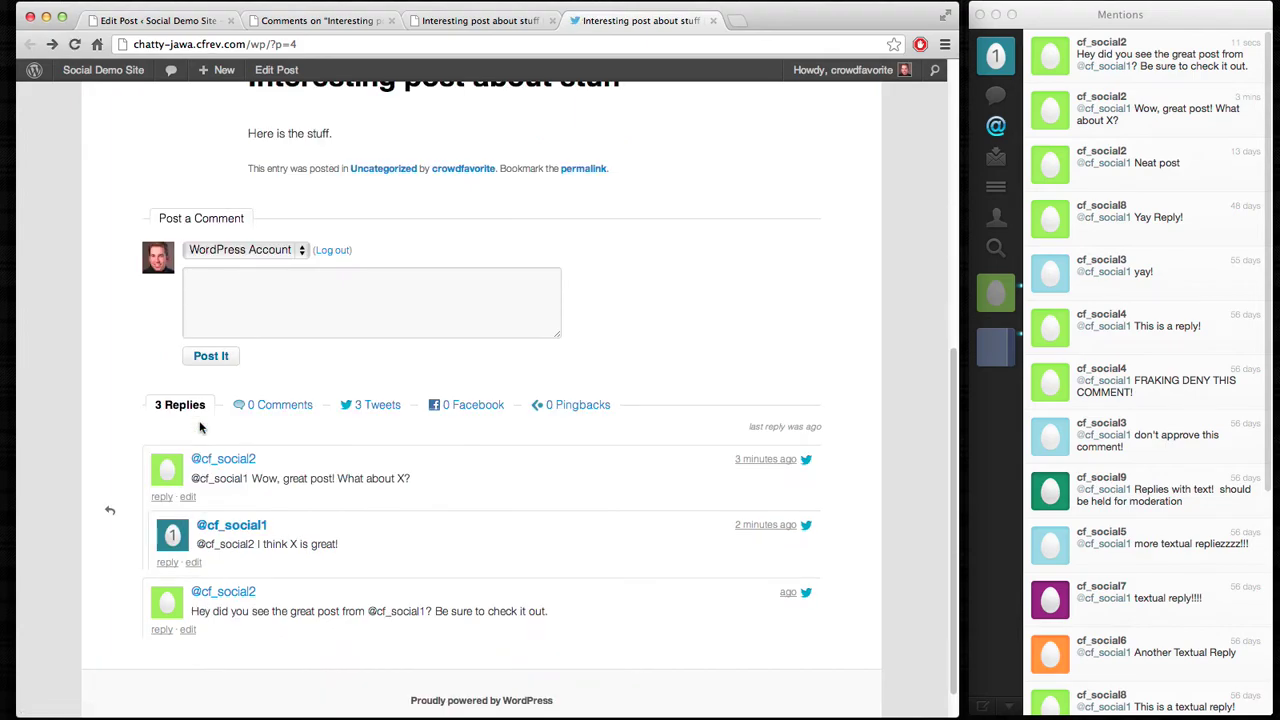
pyautogui.click(162, 631)
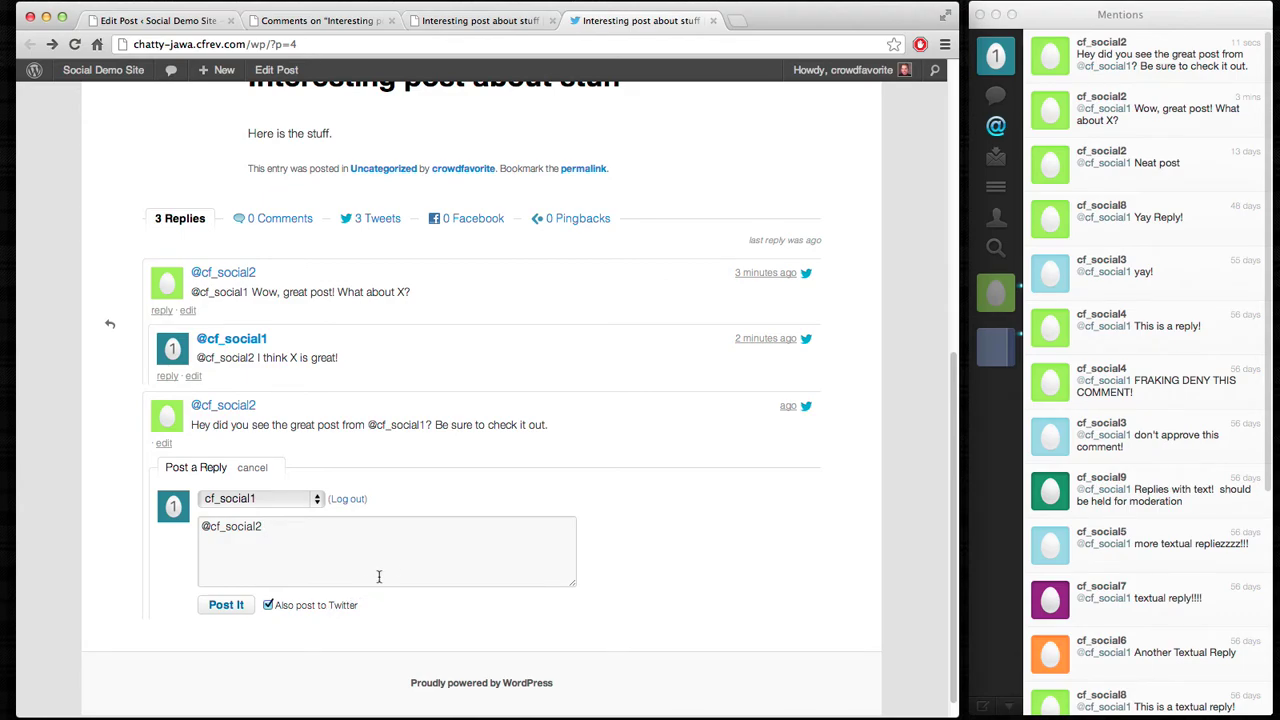
# Find social comments for the post again, and show cf_social1's timeline in the Twitter client
pyautogui.scroll(5, 660, 388)
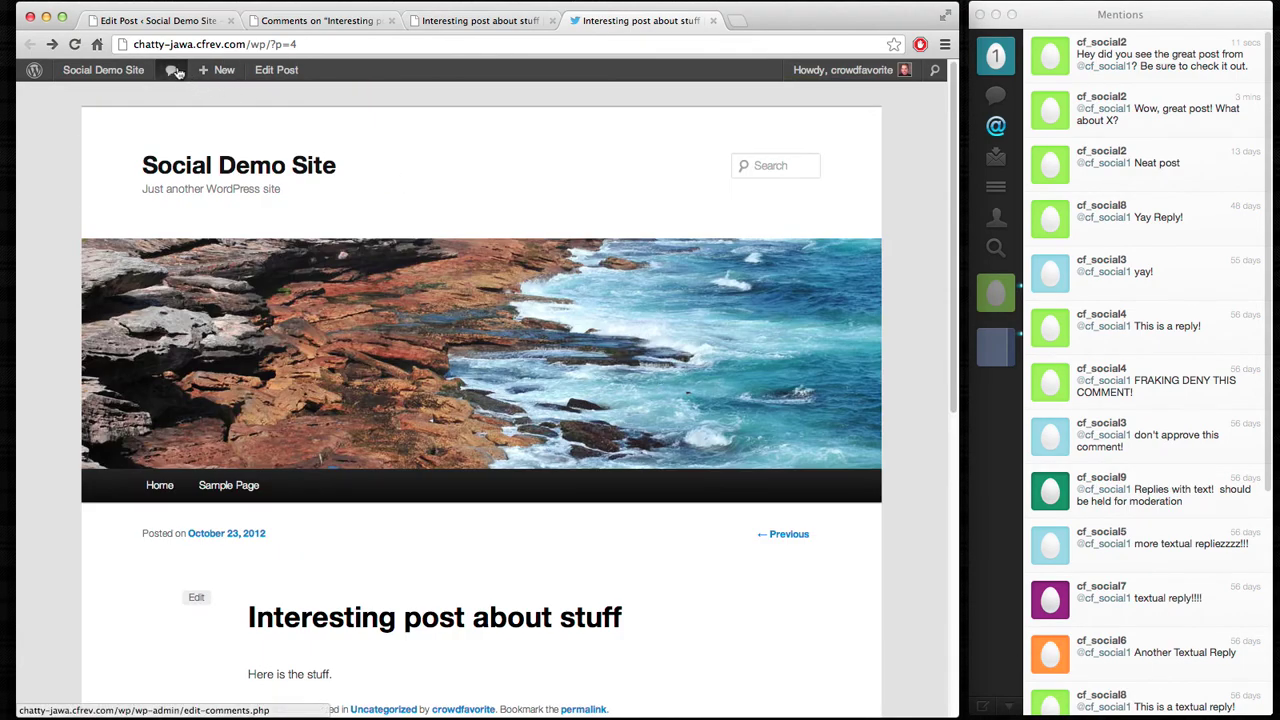
pyautogui.moveTo(171, 70)
pyautogui.click(181, 97)
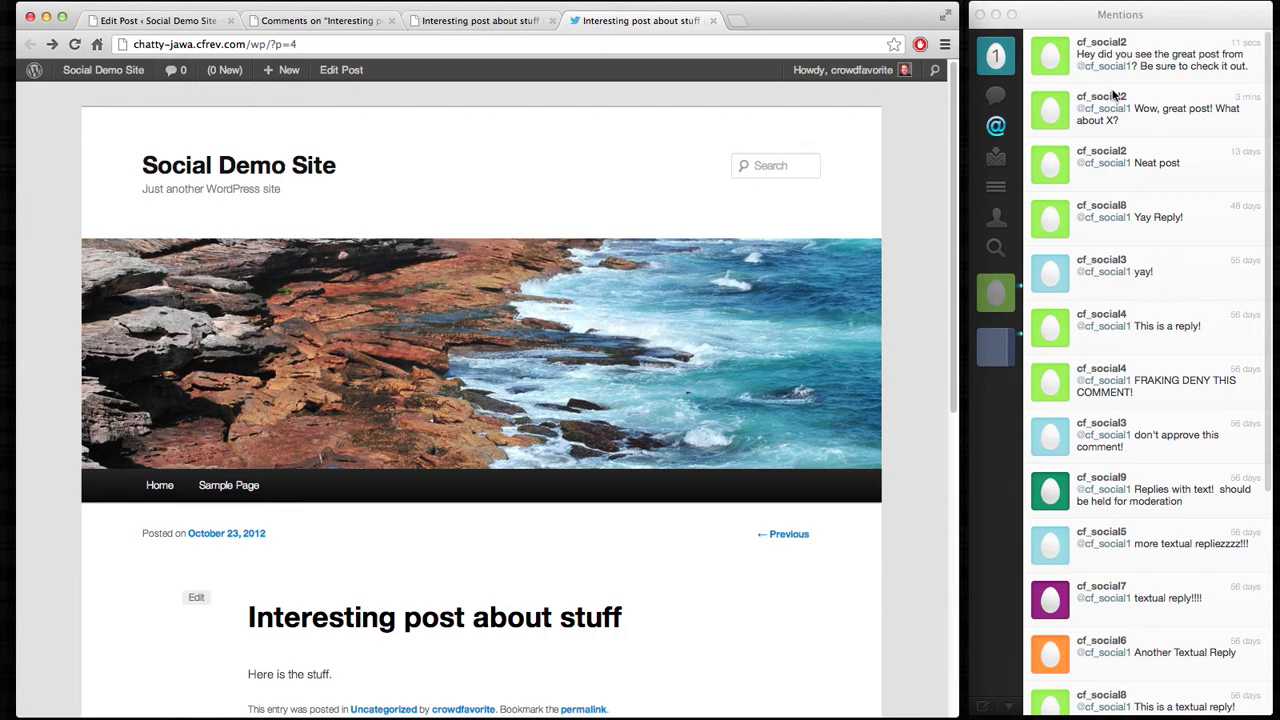
pyautogui.click(997, 98)
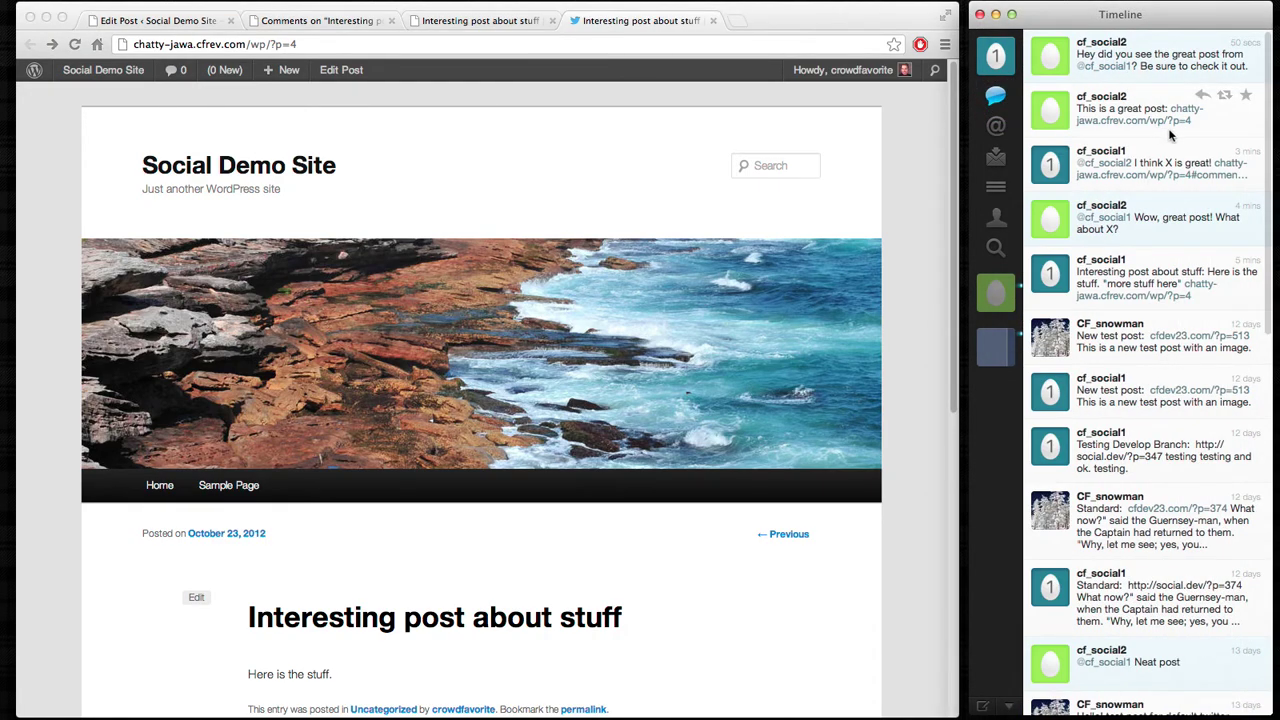
pyautogui.click(600, 142)
pyautogui.press('super+t')
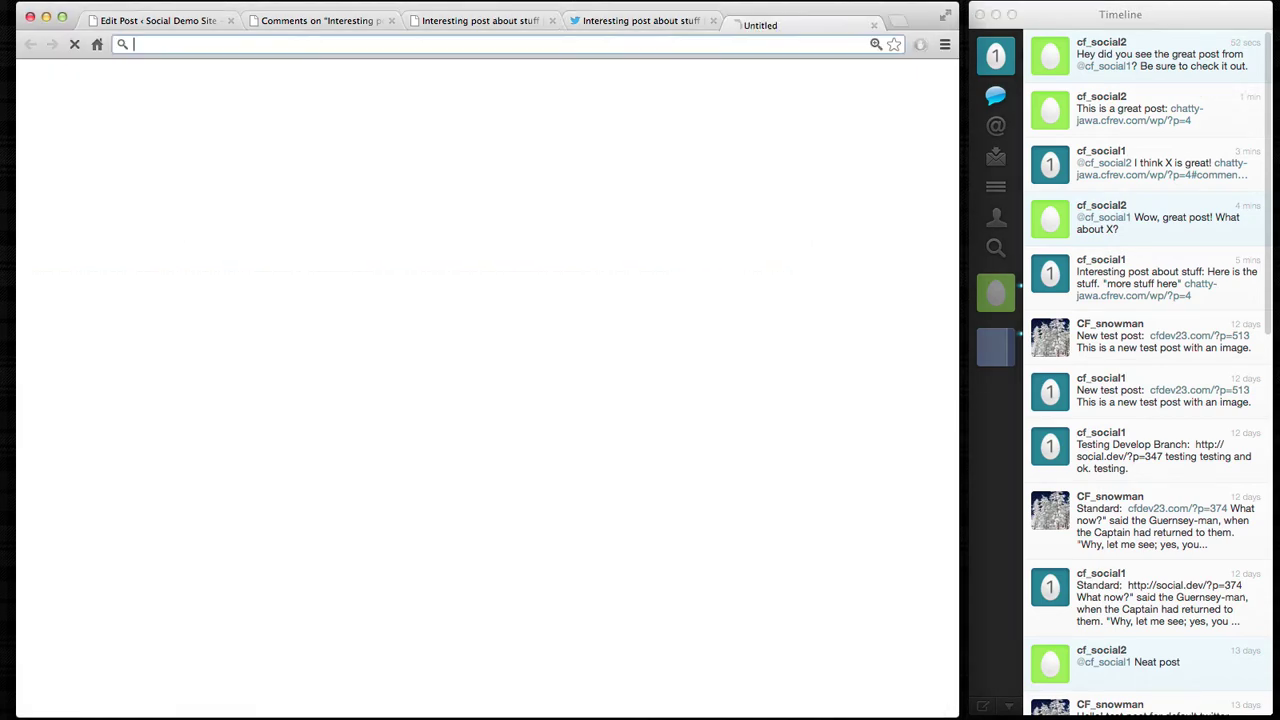
pyautogui.write('search.twitter.com')
pyautogui.press('Return')
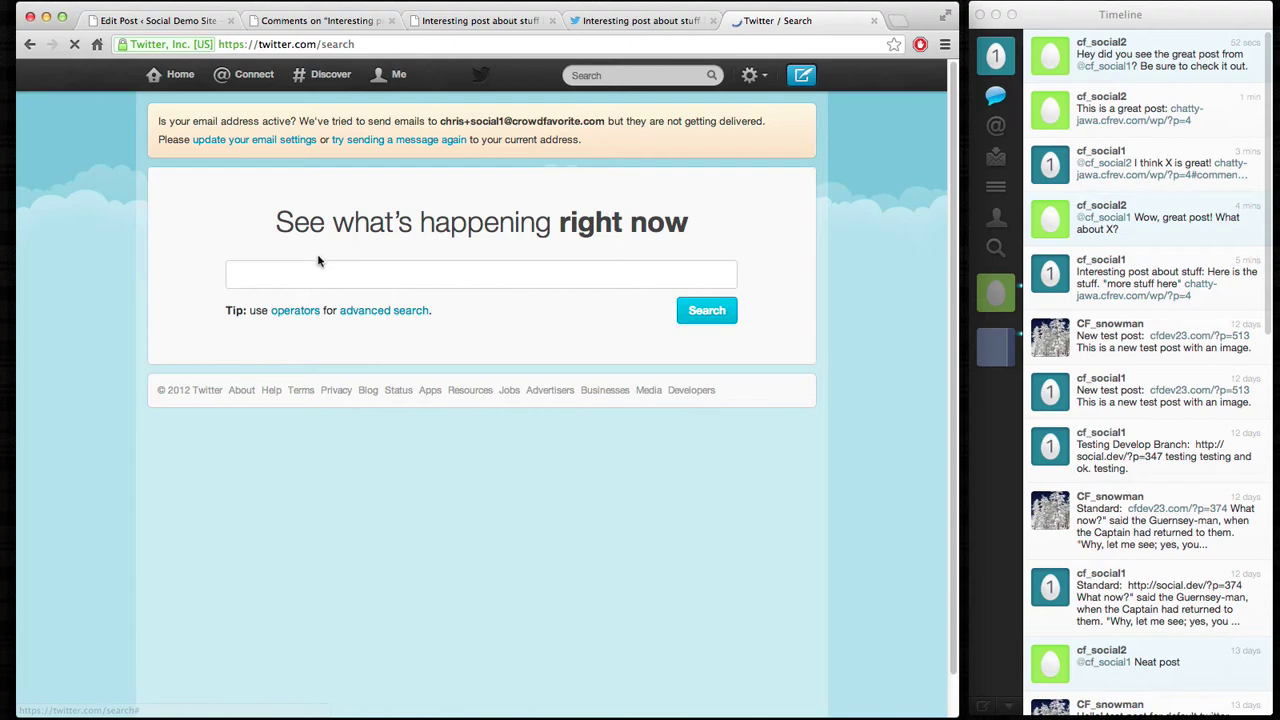
pyautogui.click(315, 270)
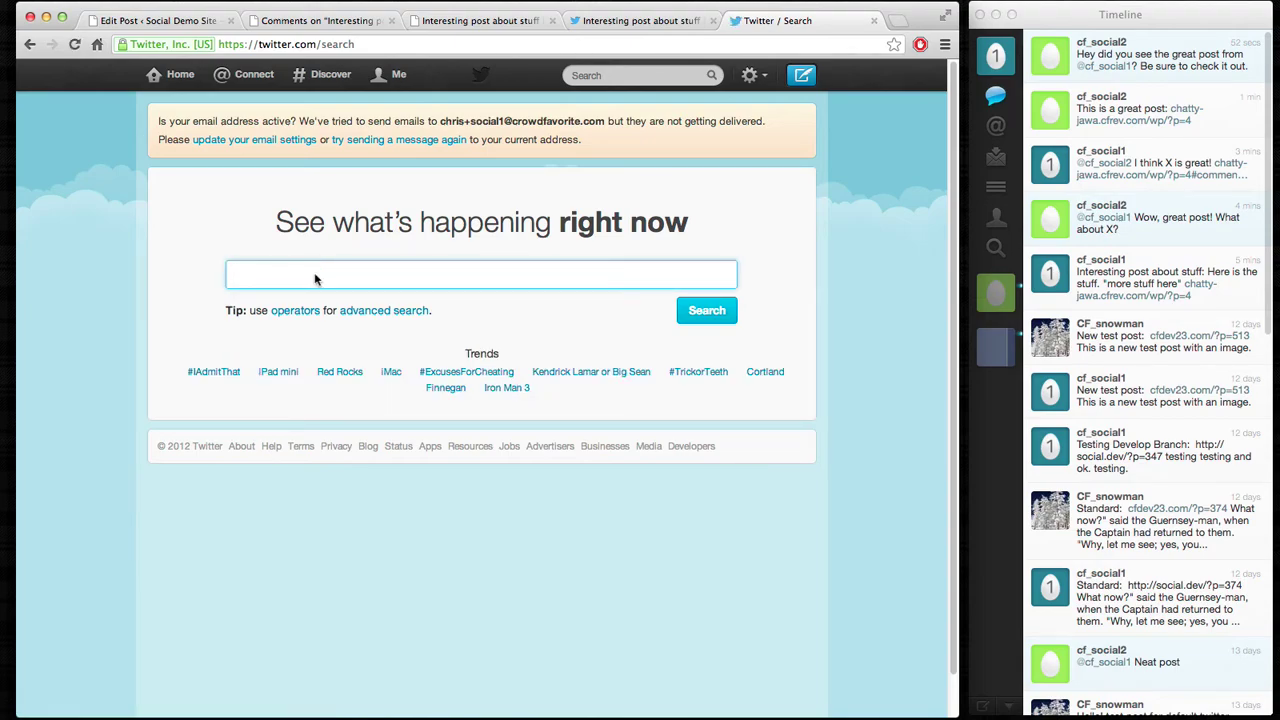
pyautogui.write('http://chatty-jawa.cfrev.com/wp/?p=4')
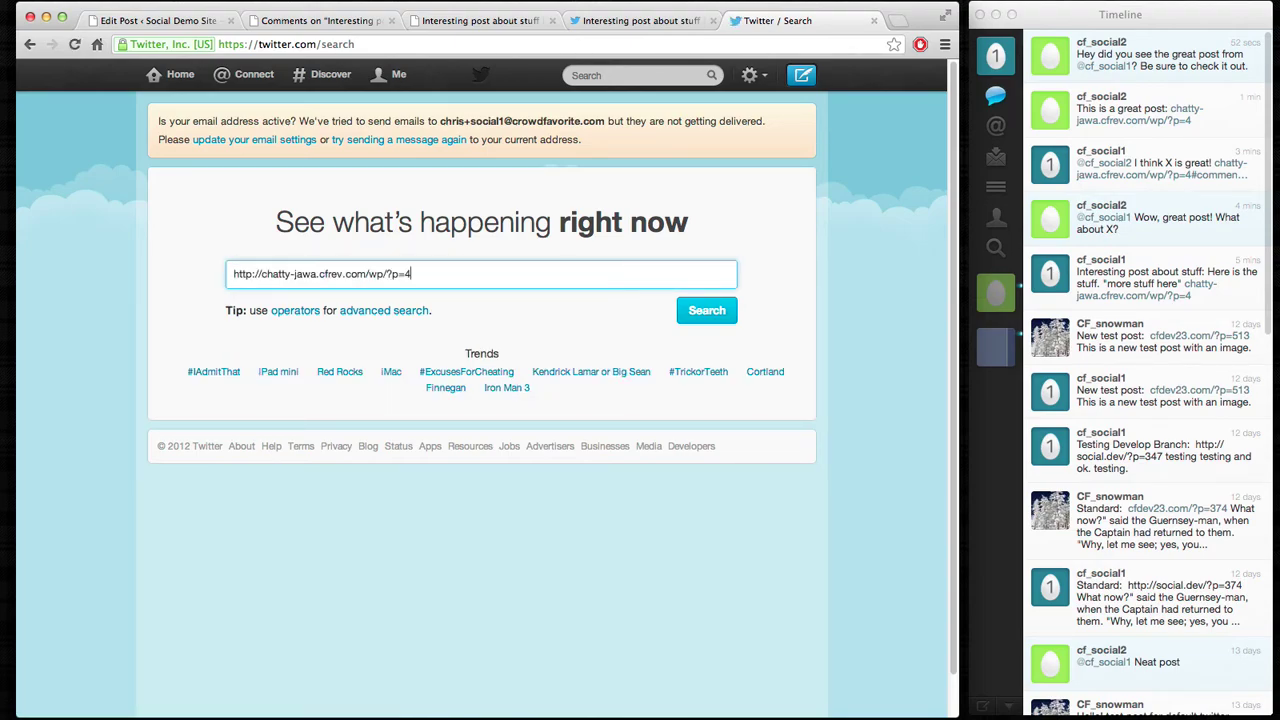
pyautogui.click(698, 308)
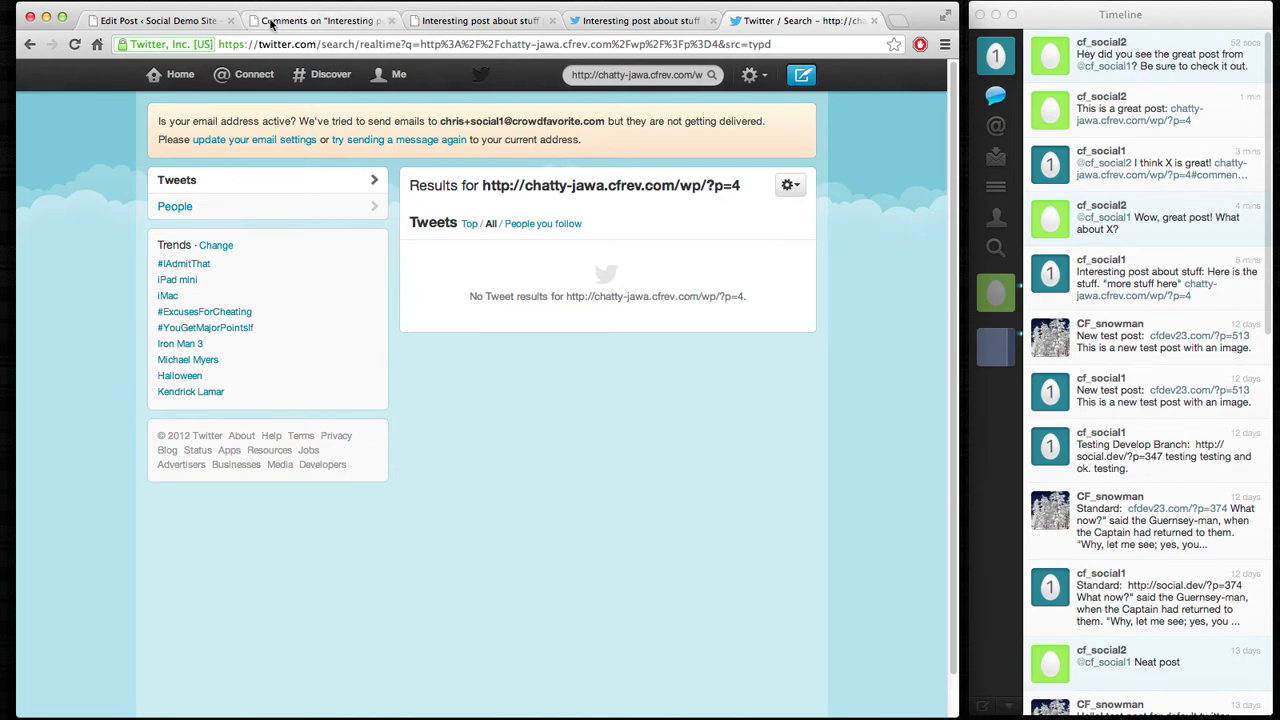
# Return to the browser tab with the post editor, visit the Social Demo Site home page and look over its posts and recent comments
pyautogui.click(201, 23)
pyautogui.click(104, 72)
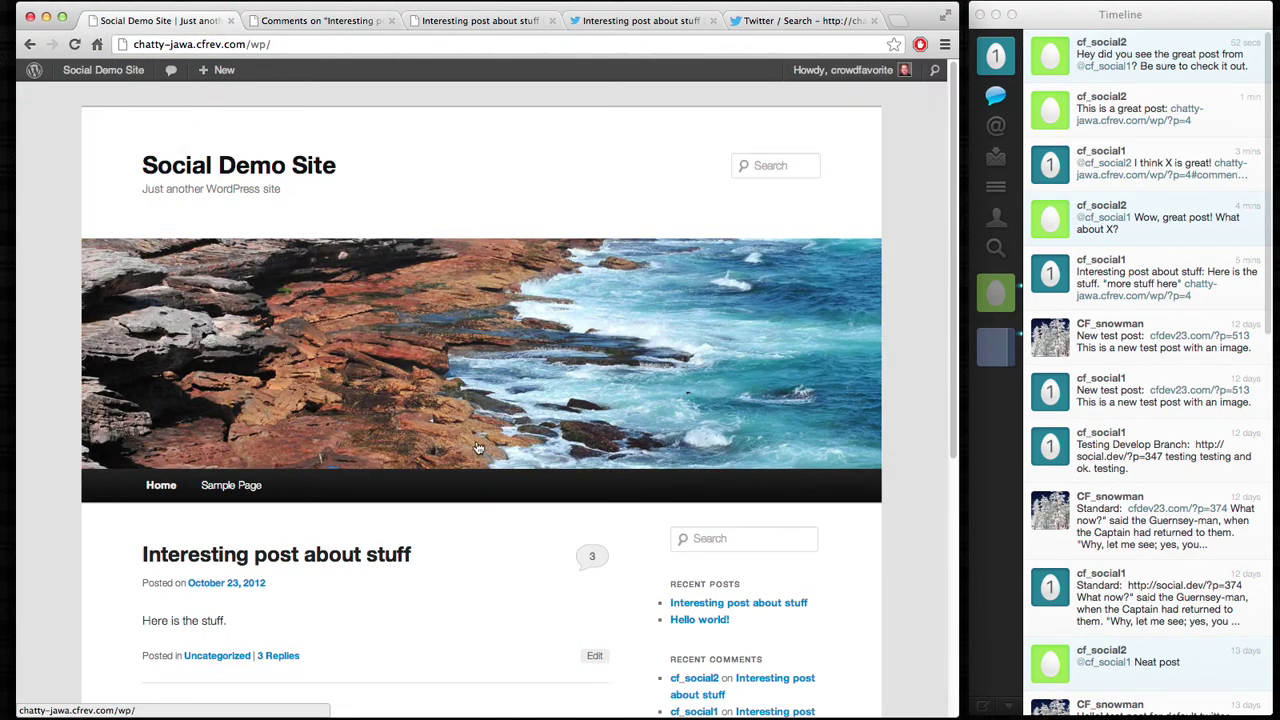
pyautogui.scroll(-3, 476, 447)
pyautogui.scroll(-1, 476, 447)
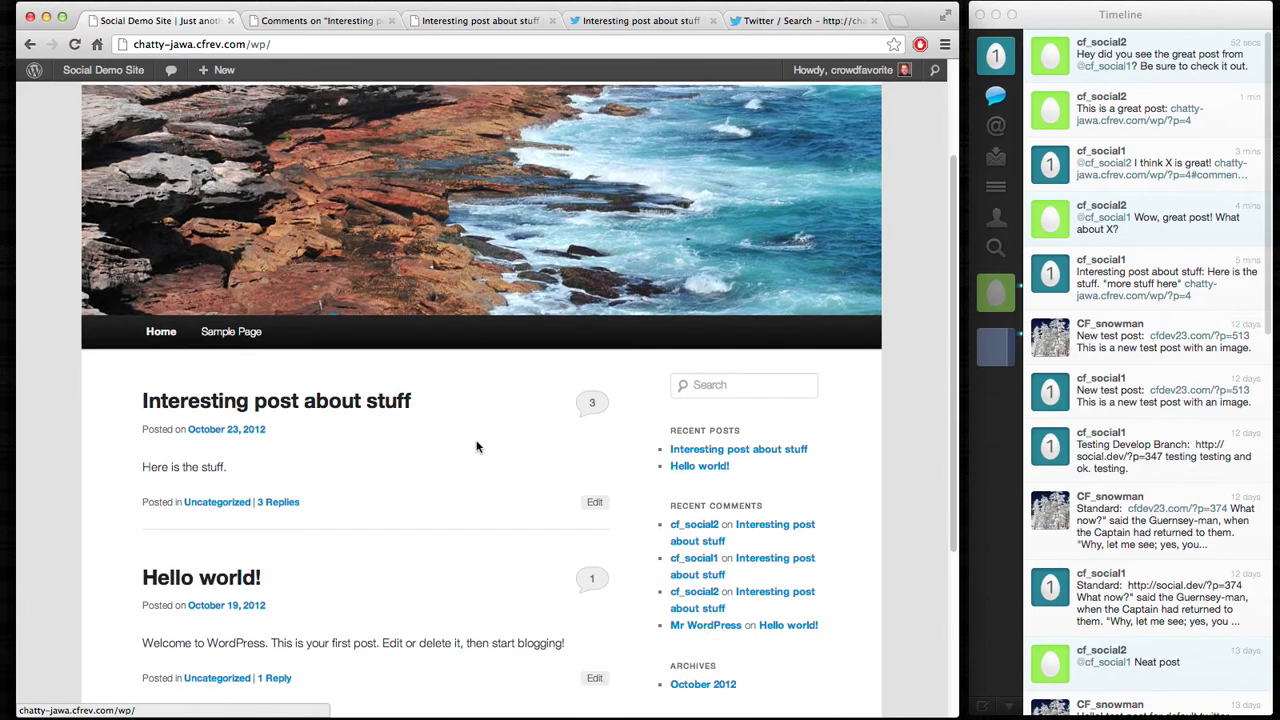
pyautogui.scroll(5, 477, 447)
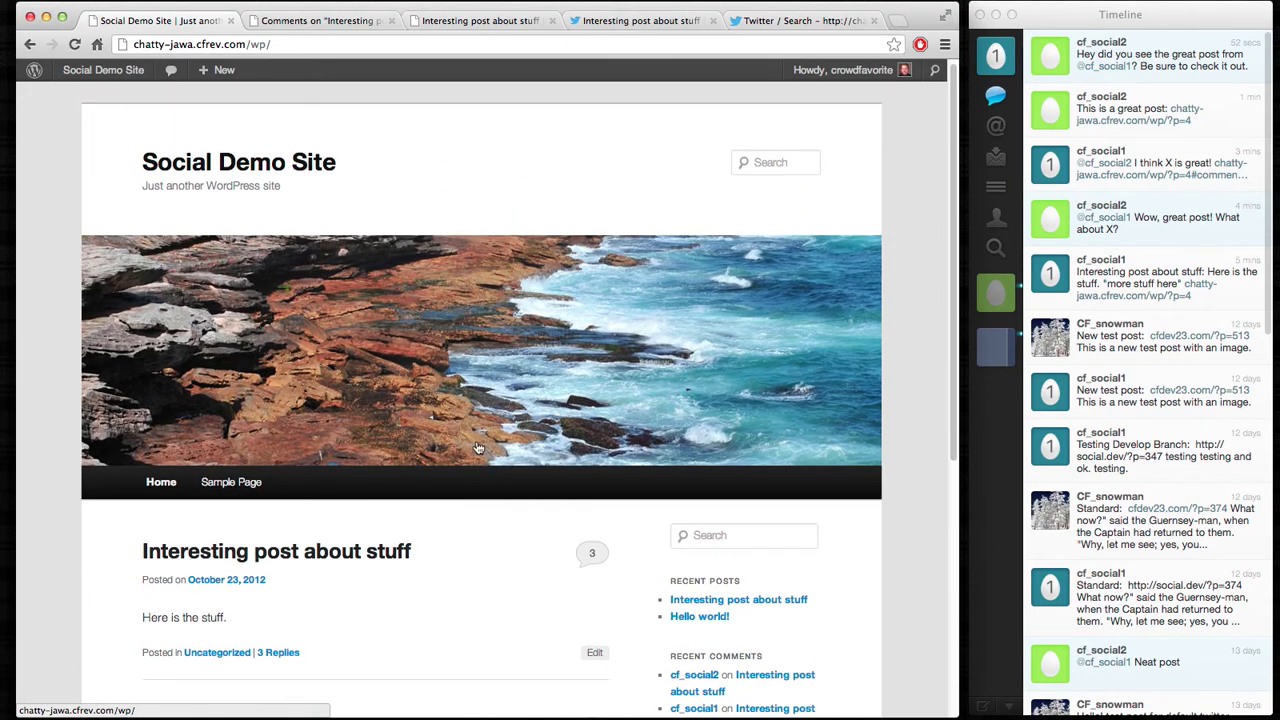